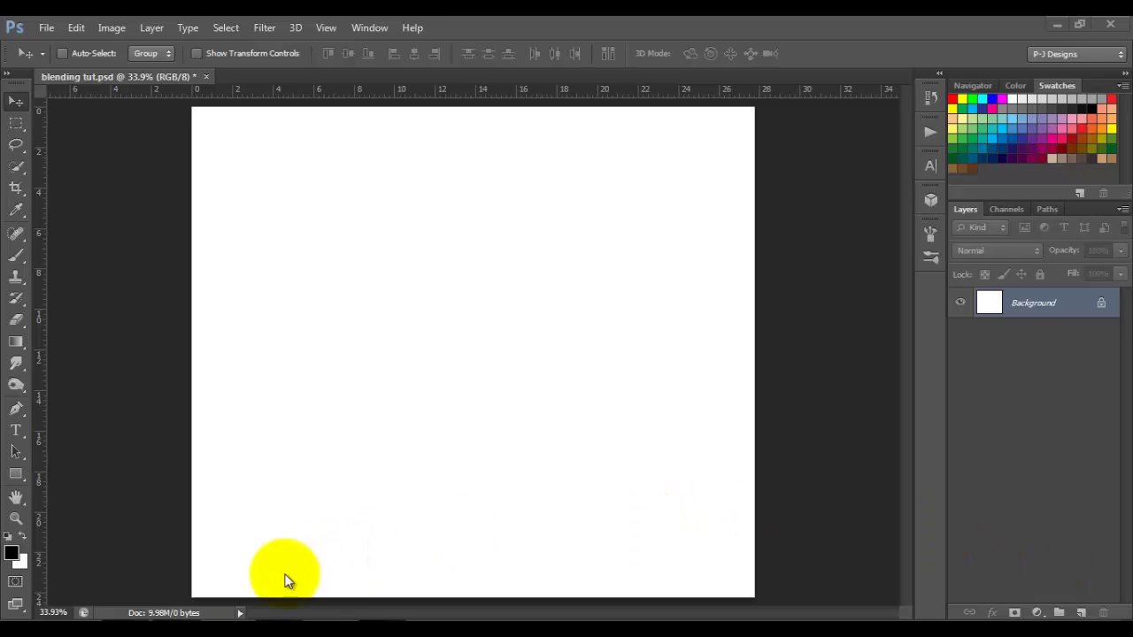
# Switch to the tutorial folder and open the photo mayra (89) with Adobe Photoshop CS6
pyautogui.click(176, 607)
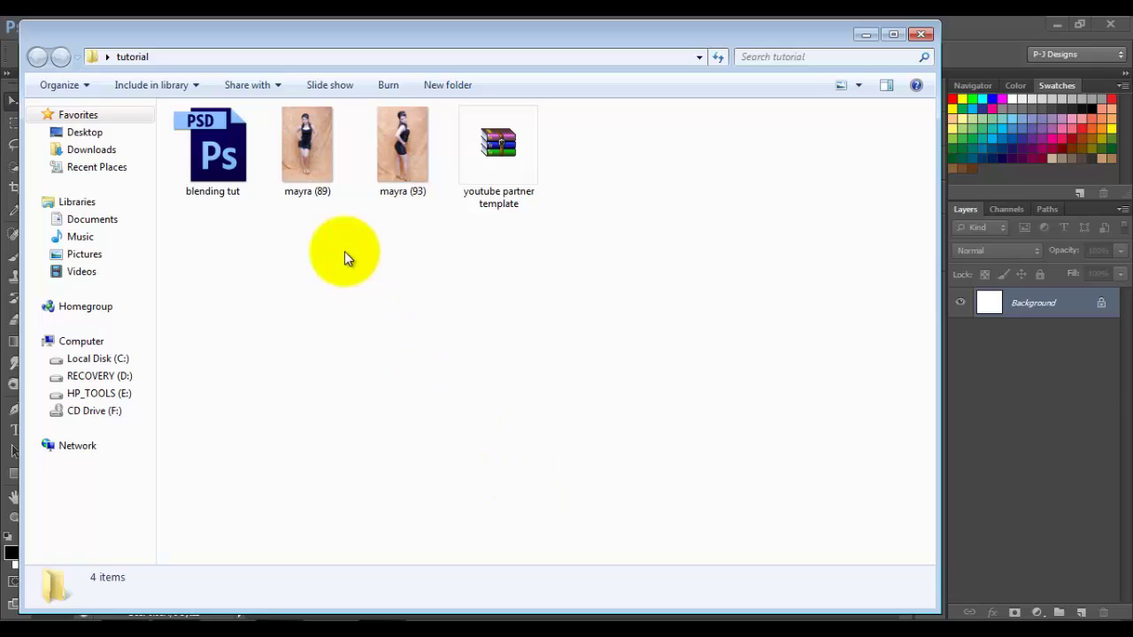
pyautogui.click(302, 147)
pyautogui.click(397, 146)
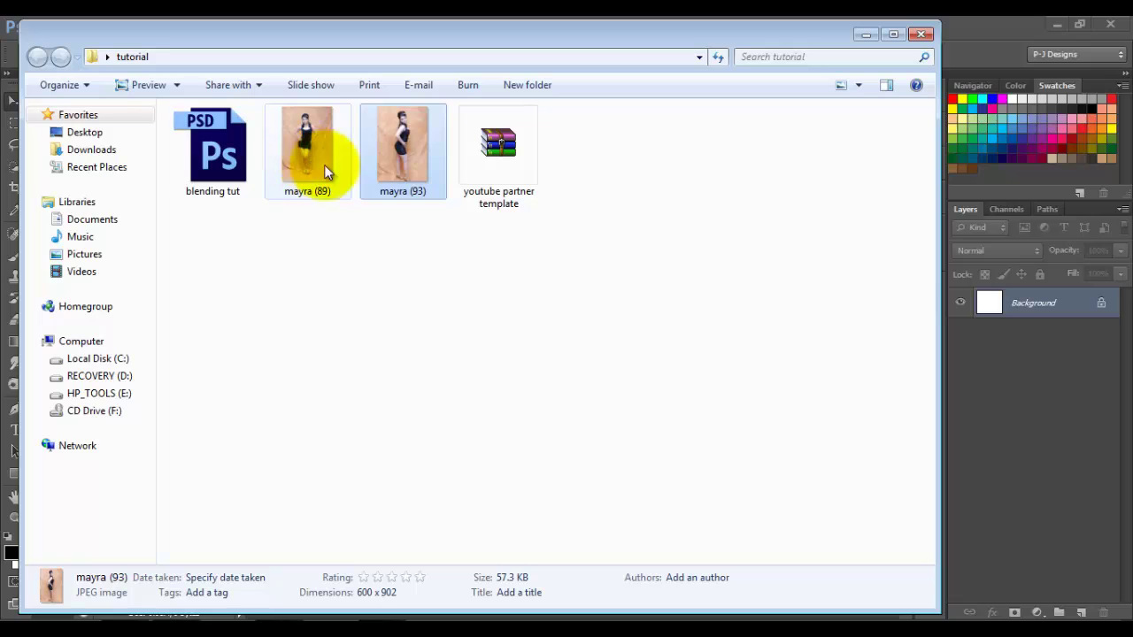
pyautogui.click(316, 144)
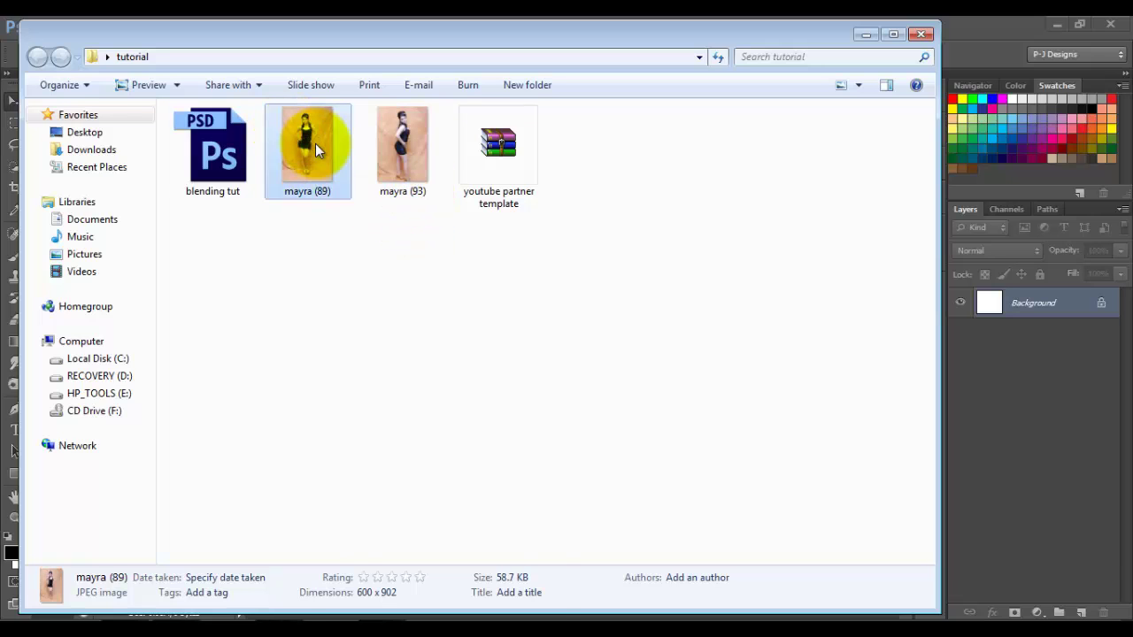
pyautogui.rightClick(316, 143)
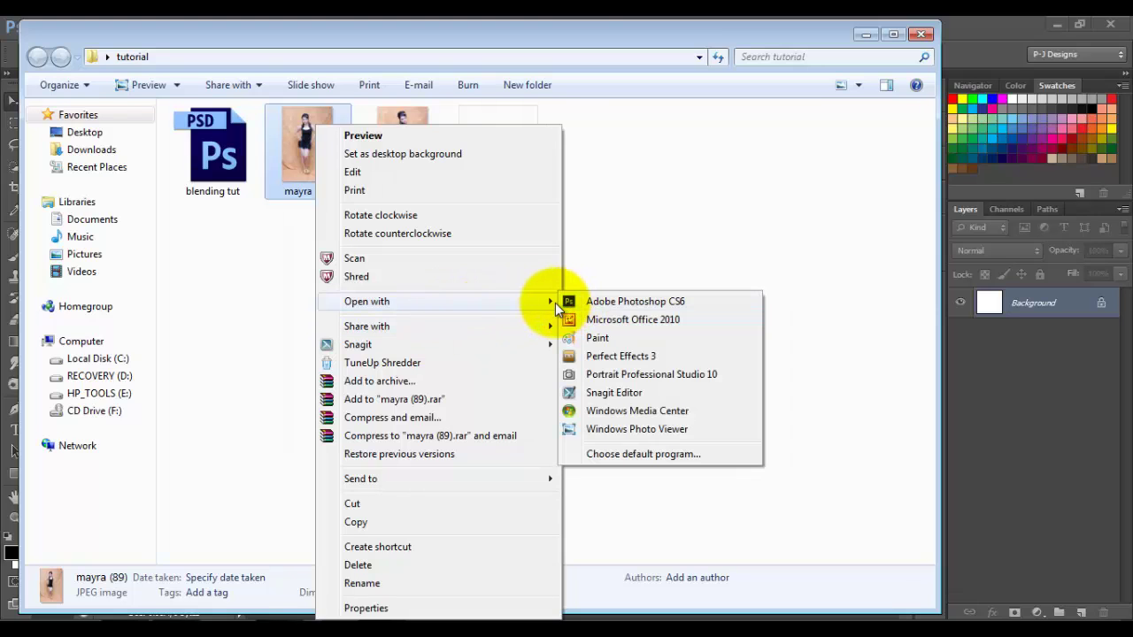
pyautogui.click(578, 303)
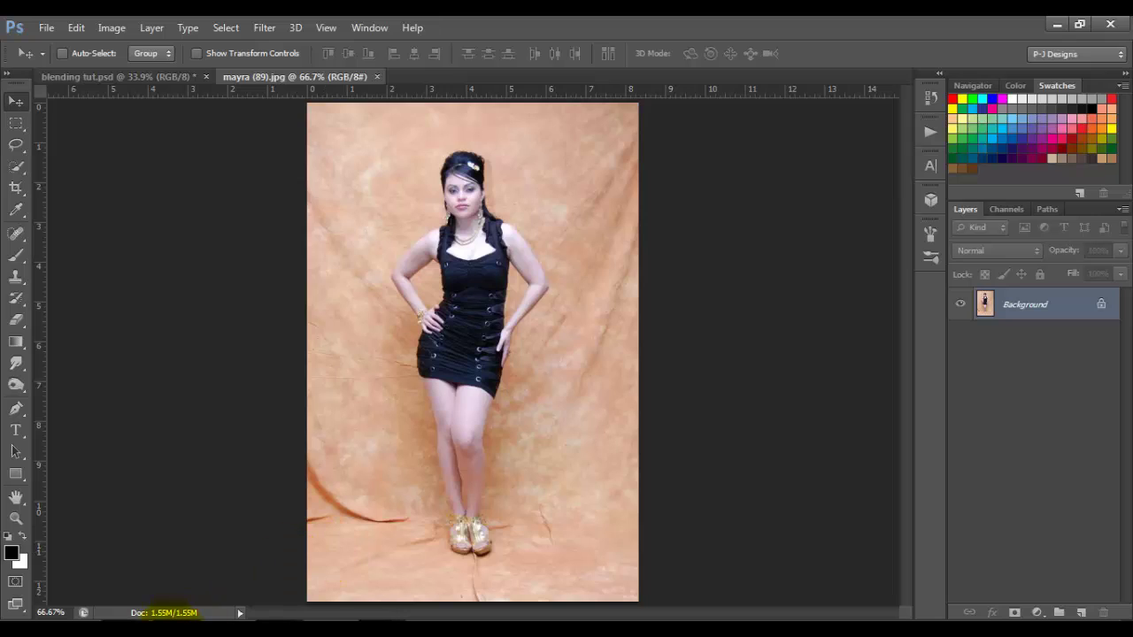
# Return to the tutorial folder and open the photo mayra (93) with Adobe Photoshop CS6
pyautogui.click(172, 613)
pyautogui.rightClick(417, 131)
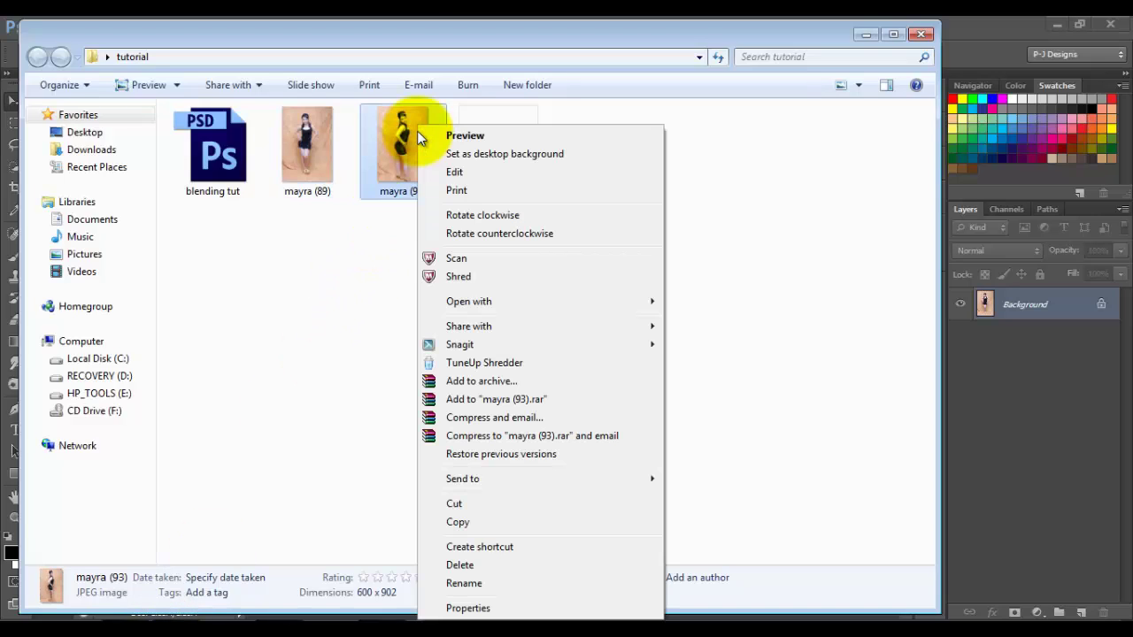
pyautogui.moveTo(494, 302)
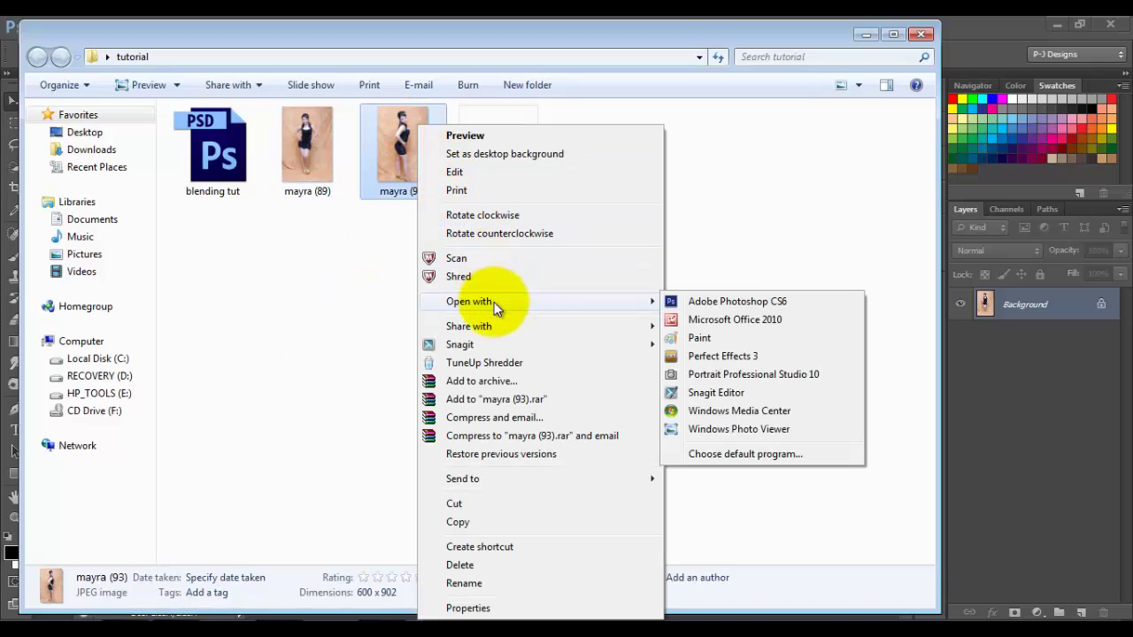
pyautogui.click(708, 303)
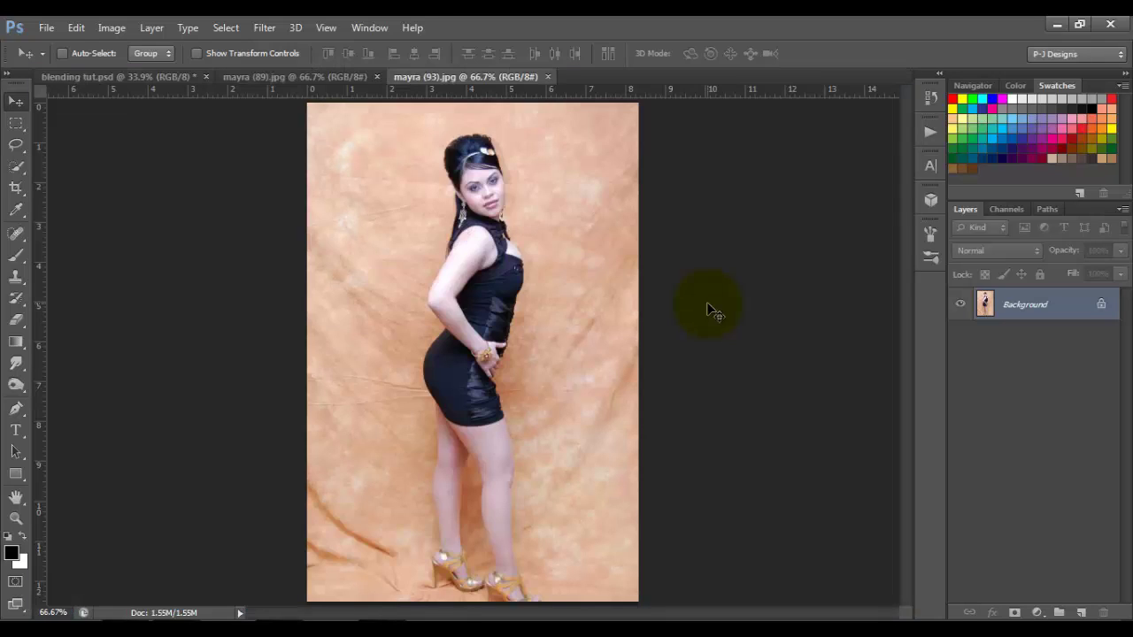
# Compare the two photos, then copy mayra (89) into blending tut.psd and place it in the canvas's lower-left corner
pyautogui.click(323, 83)
pyautogui.click(417, 74)
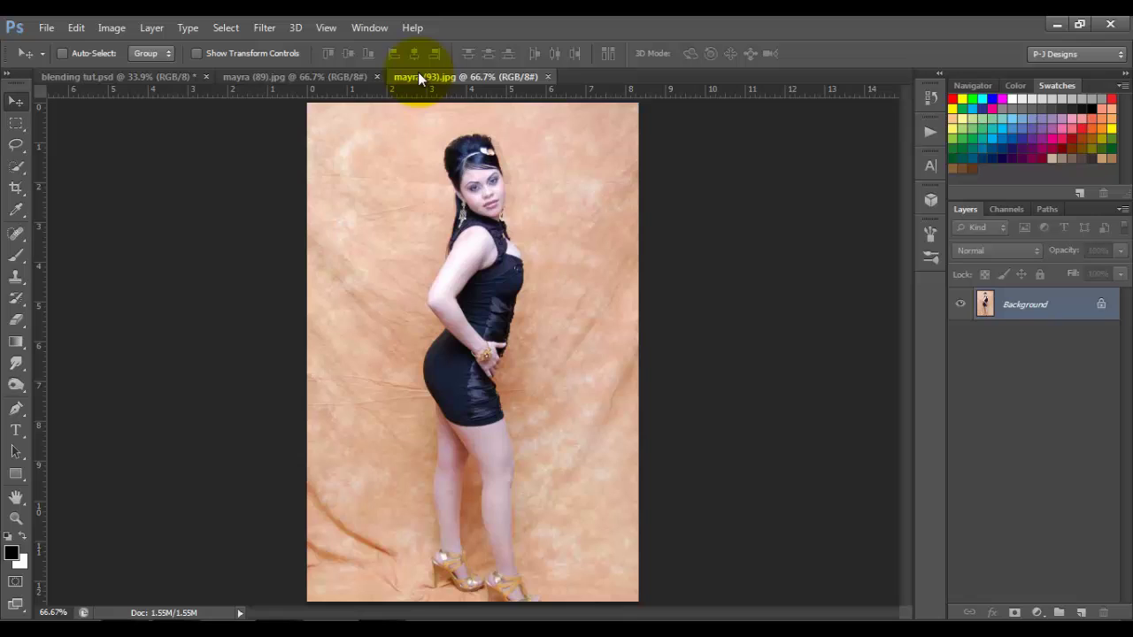
pyautogui.click(297, 78)
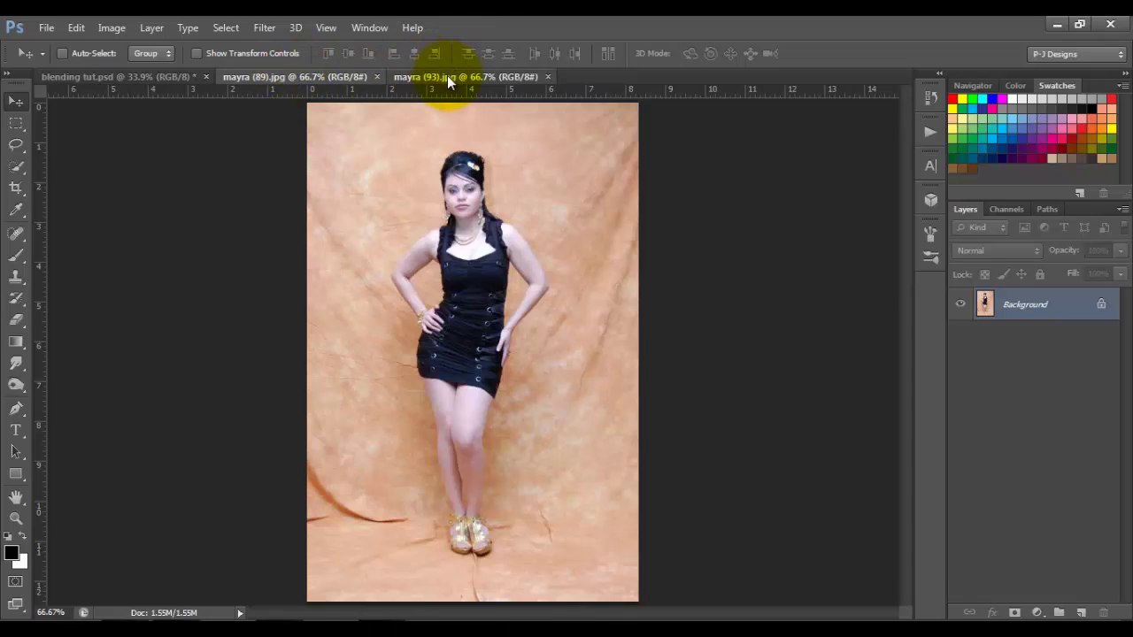
pyautogui.click(450, 78)
pyautogui.click(302, 76)
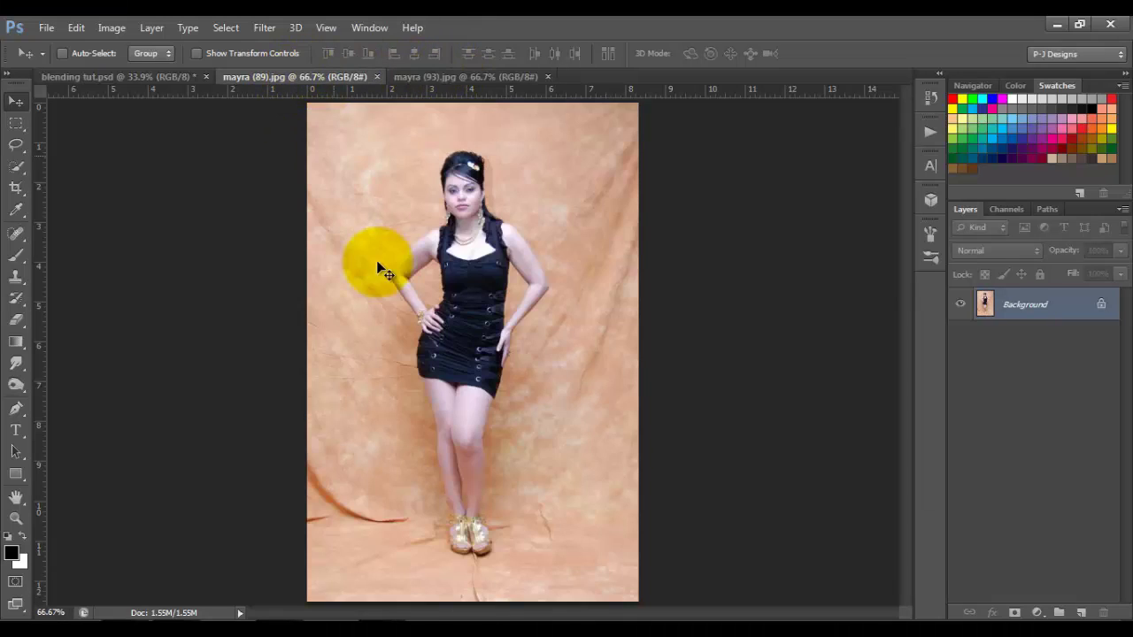
pyautogui.moveTo(383, 270); pyautogui.dragTo(289, 329)
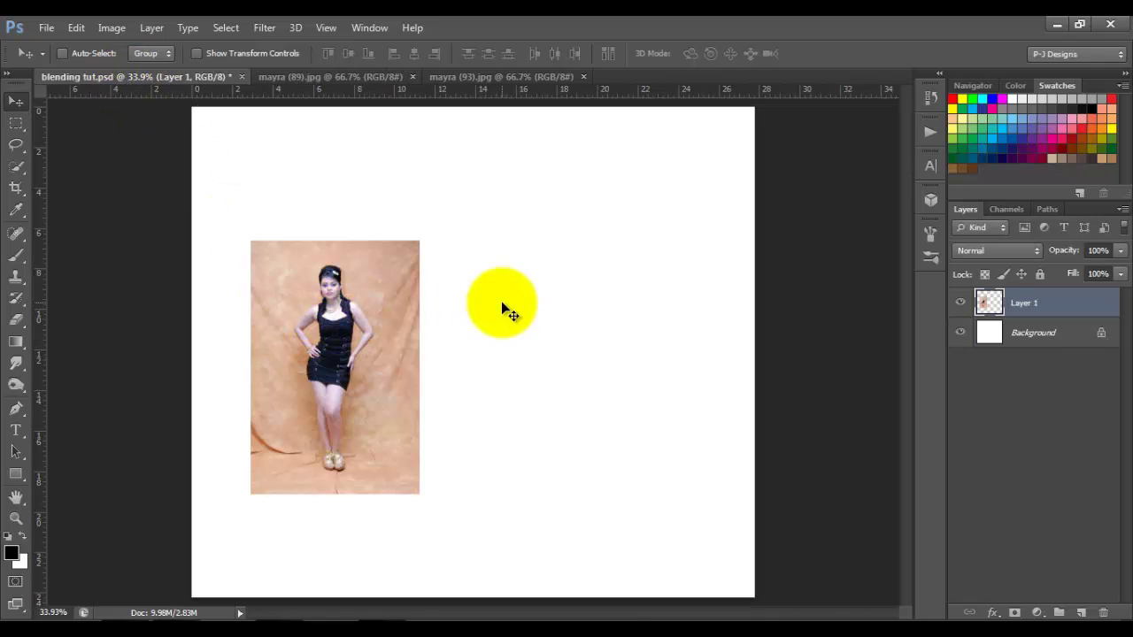
pyautogui.moveTo(327, 396); pyautogui.dragTo(307, 462)
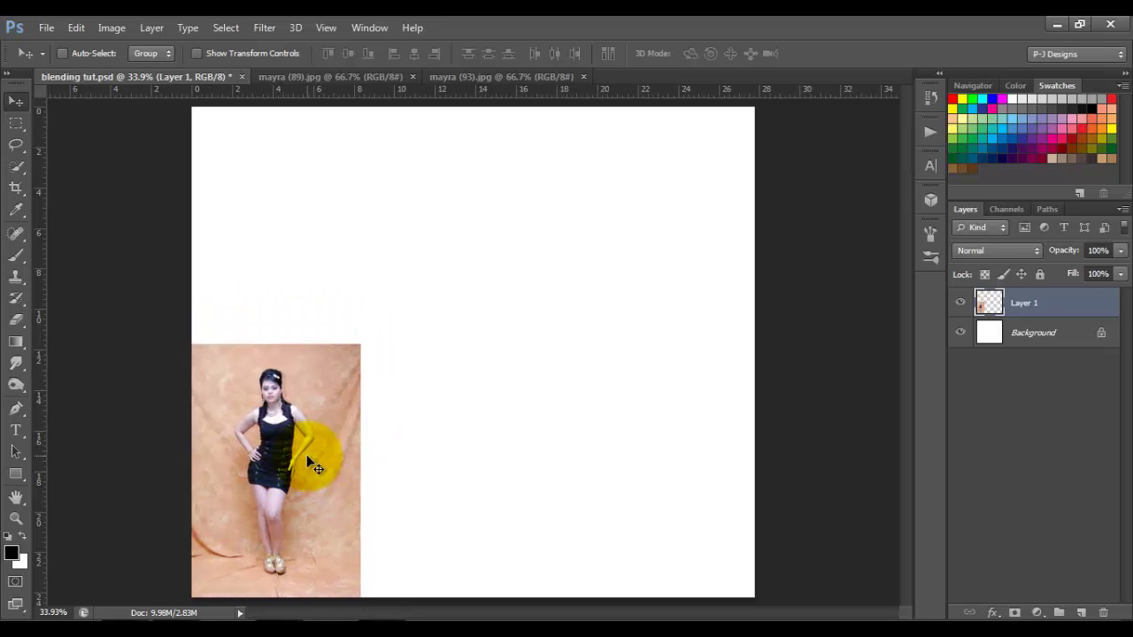
# Scale the front-facing photo proportionally to about 194% so it fills the canvas height from the left edge
pyautogui.hotkey('ctrl', 't')
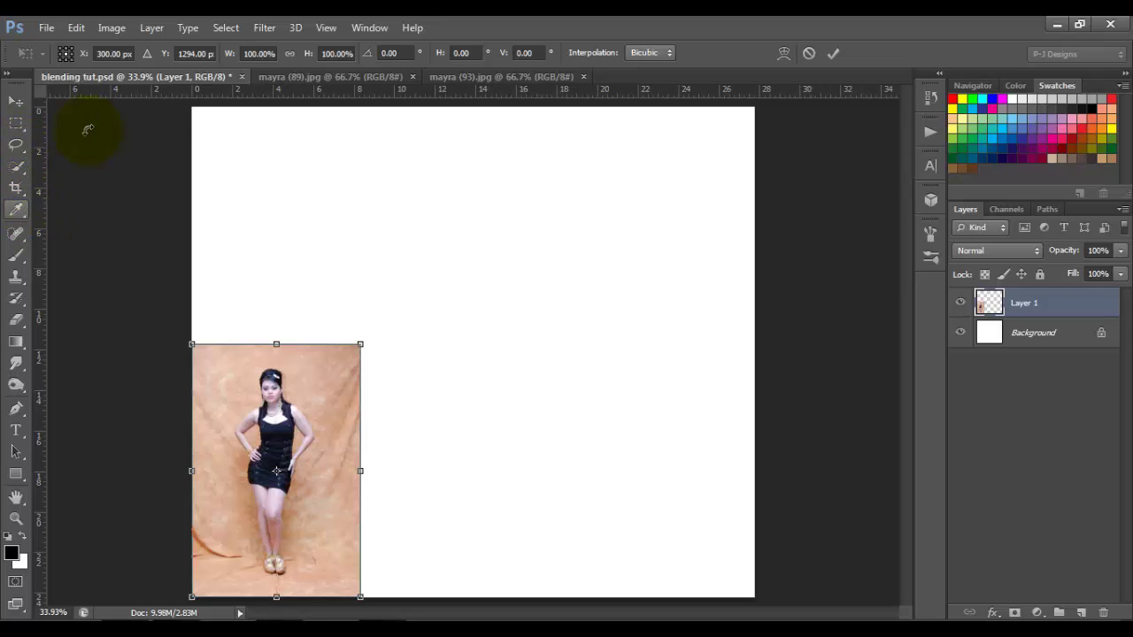
pyautogui.click(292, 59)
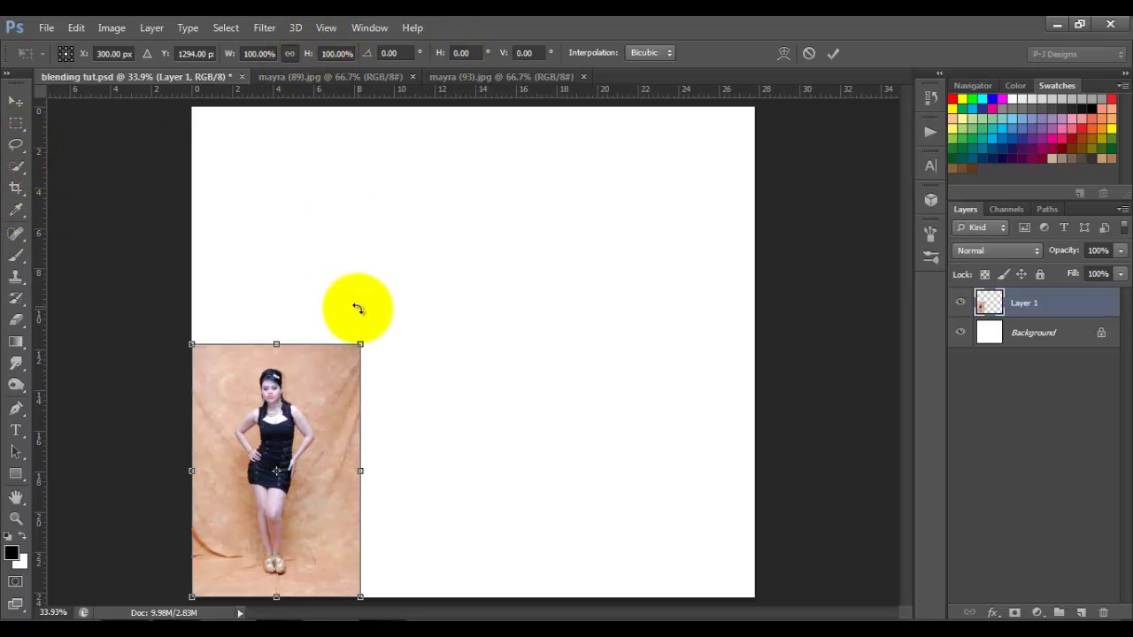
pyautogui.moveTo(360, 344); pyautogui.dragTo(553, 129)
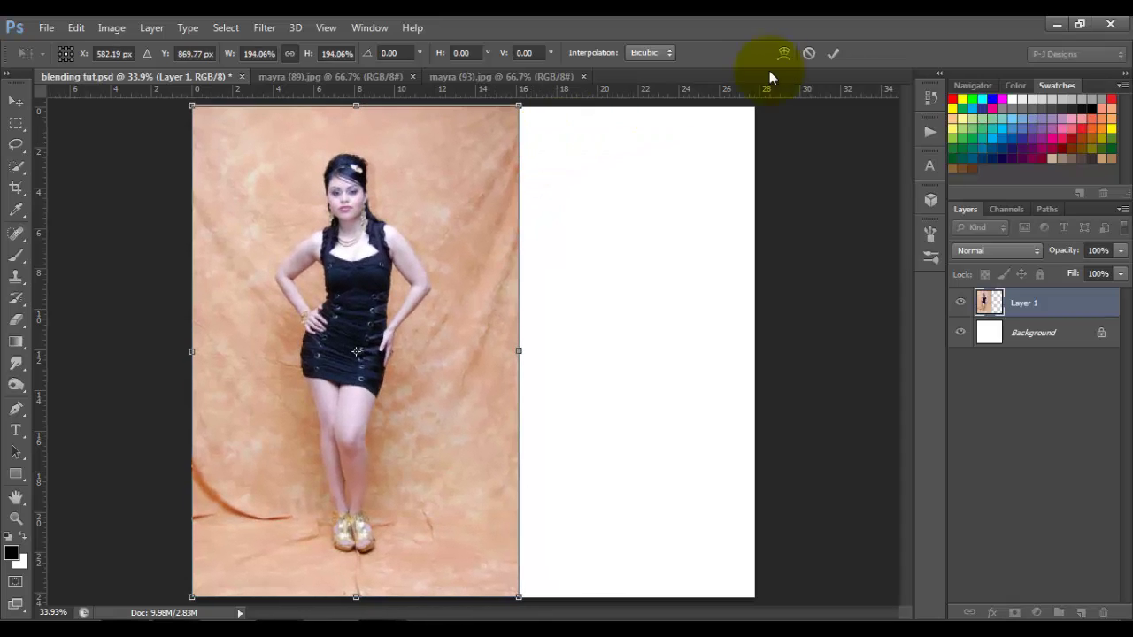
pyautogui.click(832, 54)
# Copy mayra (93) into blending tut.psd and scale it proportionally to about 195%, aligned with the canvas's right edge and full height
pyautogui.click(518, 77)
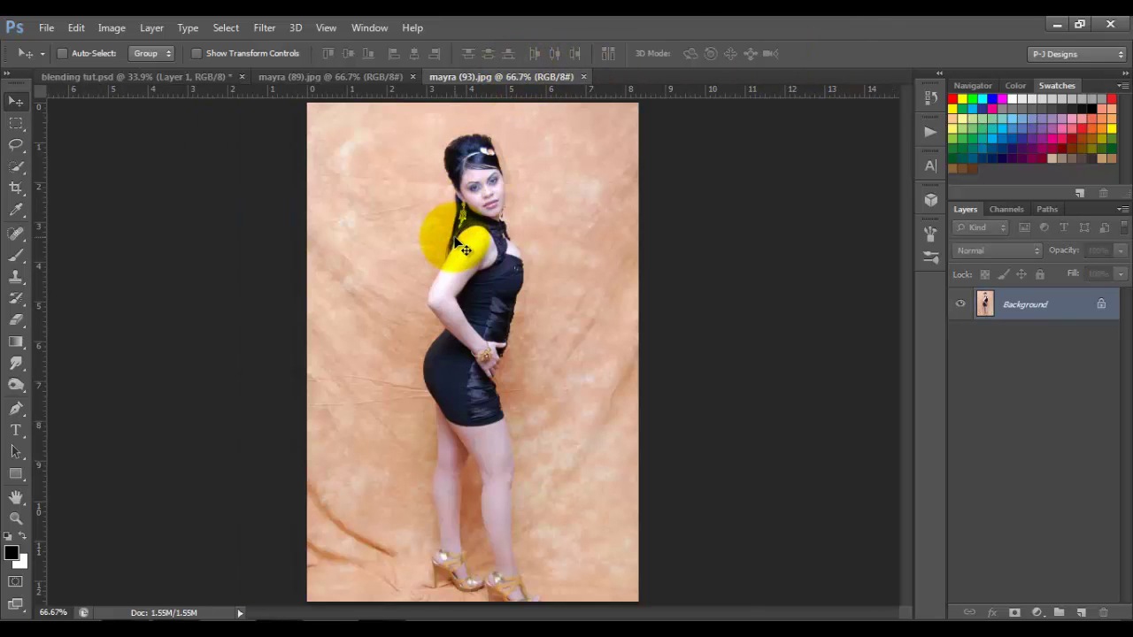
pyautogui.moveTo(171, 83); pyautogui.dragTo(494, 339)
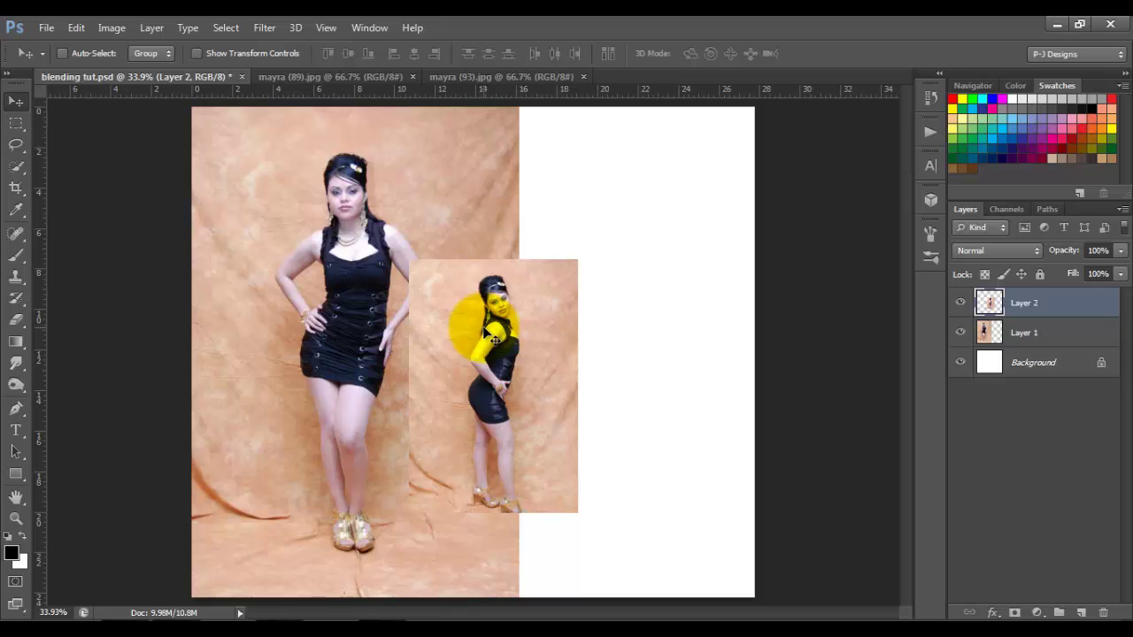
pyautogui.hotkey('ctrl', 't')
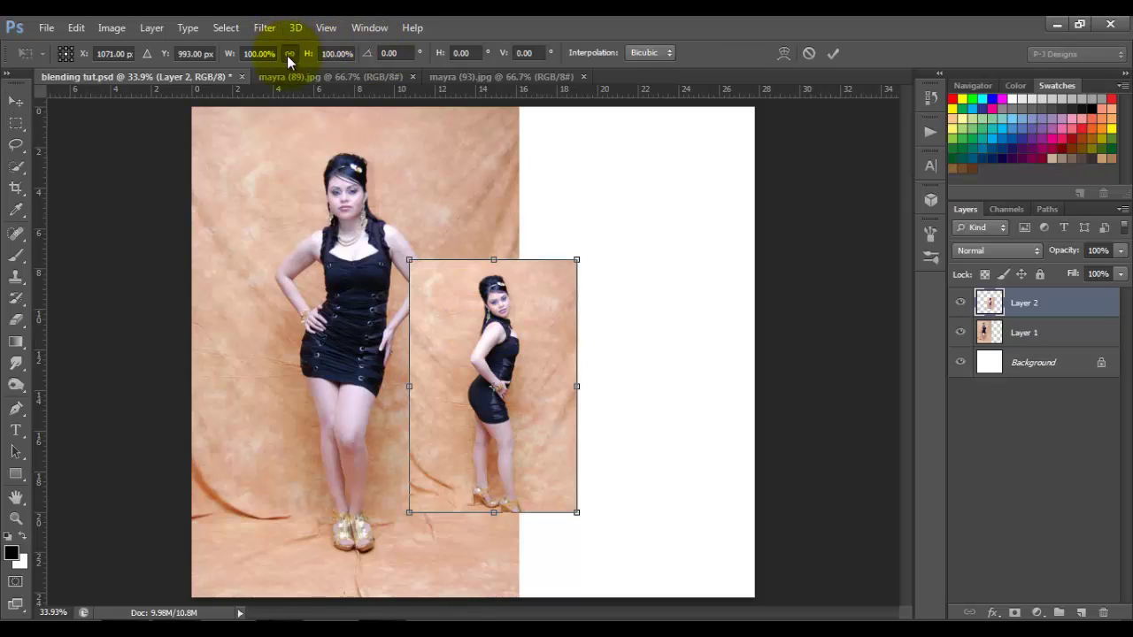
pyautogui.moveTo(577, 259); pyautogui.dragTo(734, 145)
pyautogui.moveTo(626, 433); pyautogui.dragTo(688, 440)
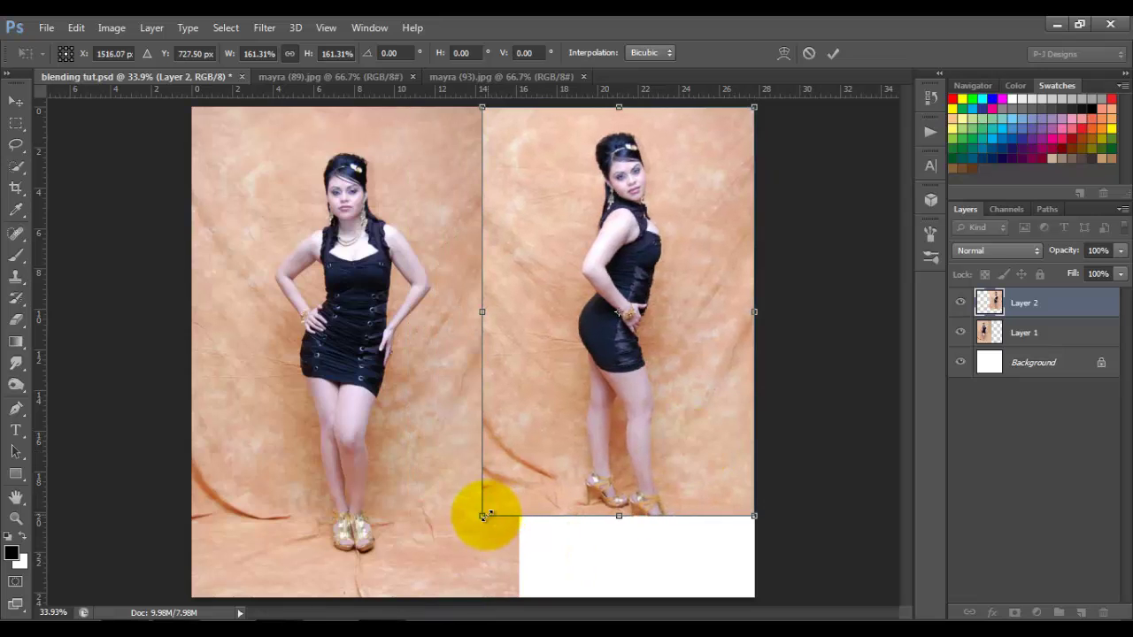
pyautogui.moveTo(484, 515); pyautogui.dragTo(425, 598)
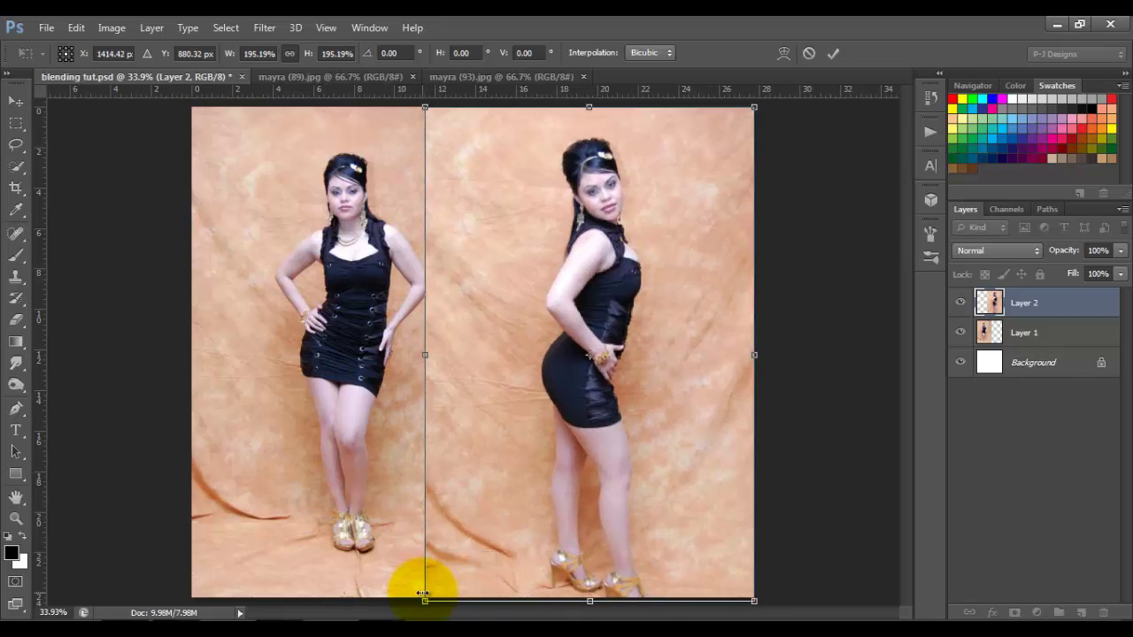
pyautogui.click(832, 54)
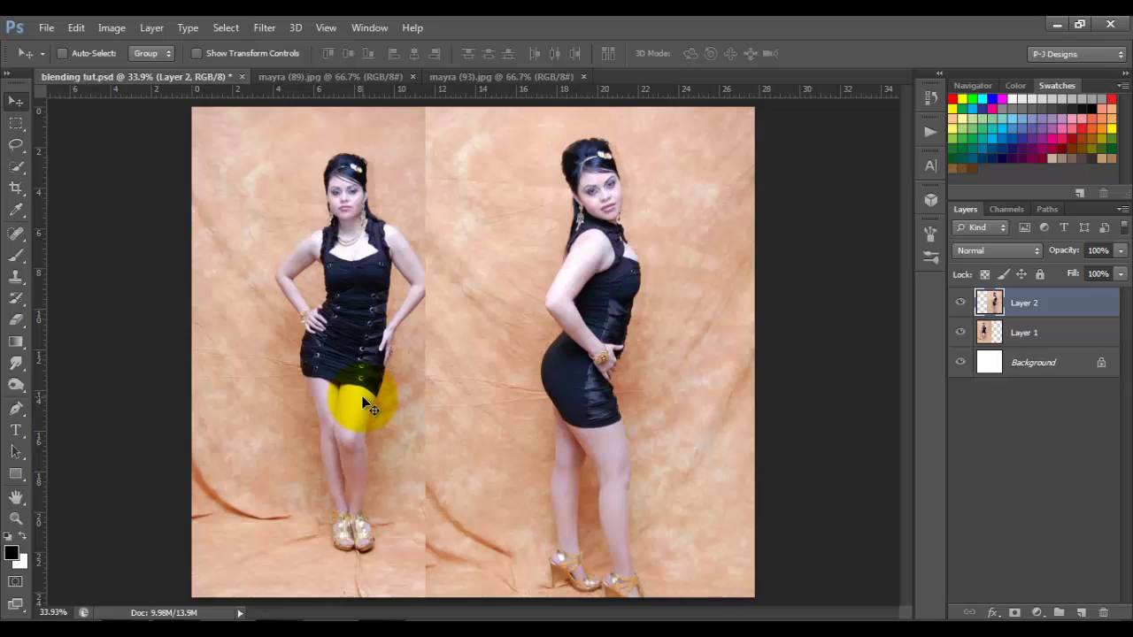
# Free-transform Layer 1 proportionally to about 121% and reposition the front-facing woman within the left half of the canvas
pyautogui.click(985, 336)
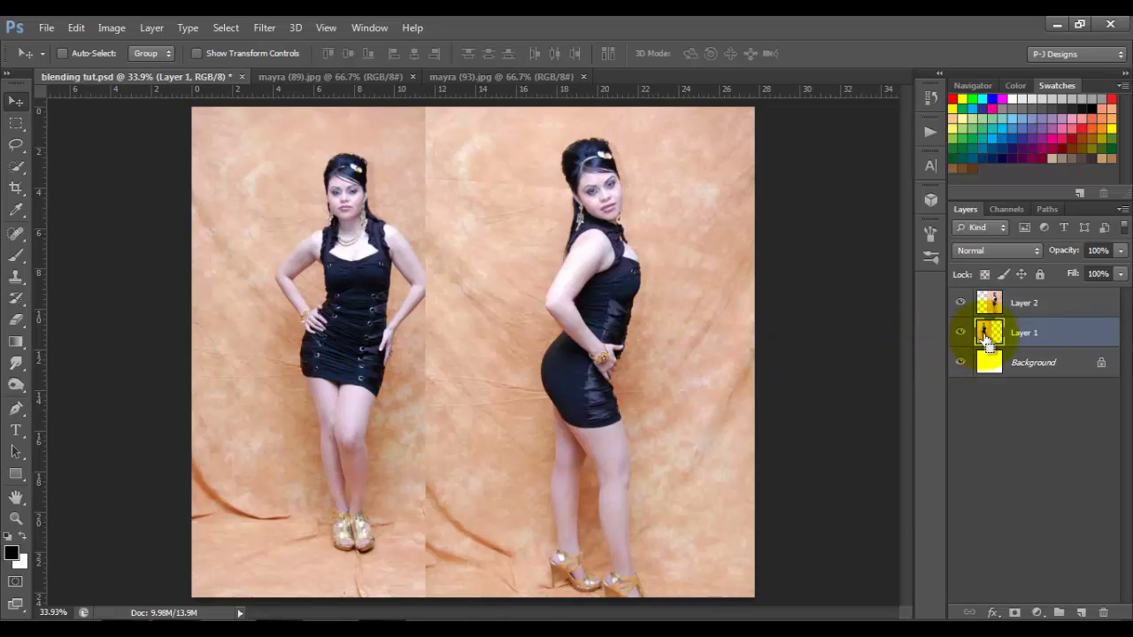
pyautogui.hotkey('ctrl', 't')
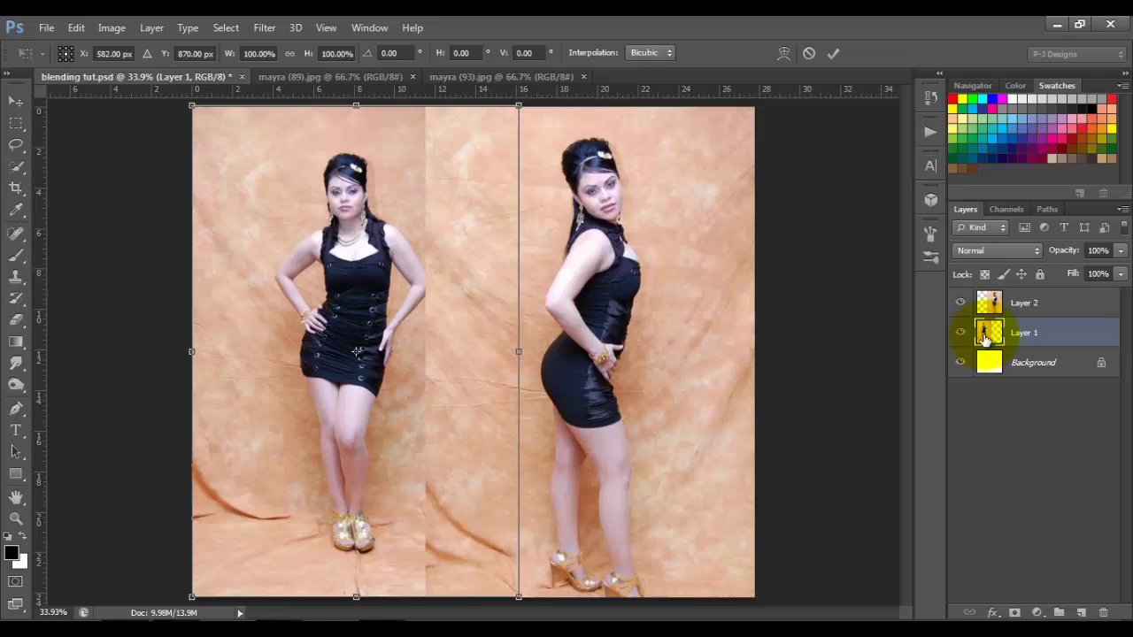
pyautogui.click(288, 54)
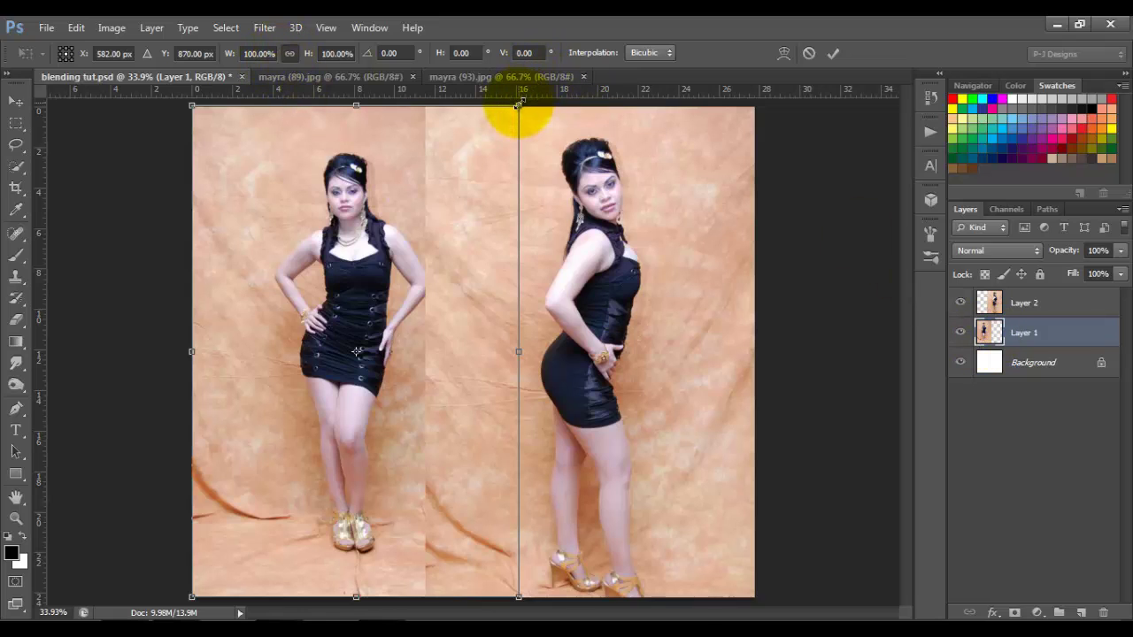
pyautogui.moveTo(519, 102); pyautogui.dragTo(662, 30)
pyautogui.moveTo(494, 182); pyautogui.dragTo(459, 237)
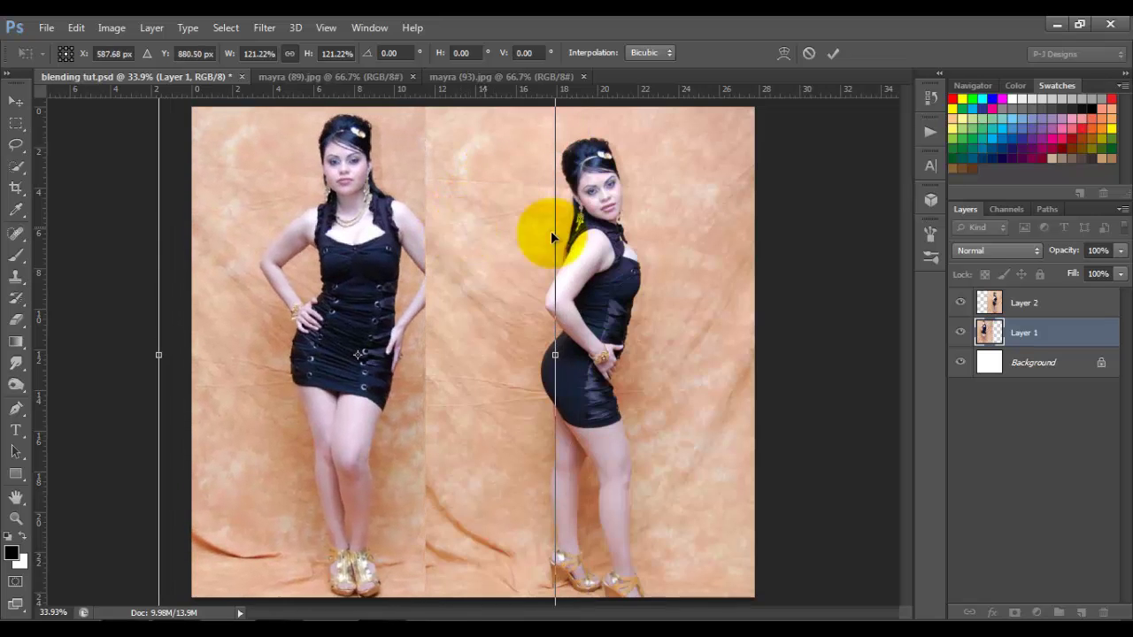
# Reduce Layer 1's scale to about 113% and align its left edge with the canvas edge, matching the two women's heights
pyautogui.hotkey('ctrl', '-')
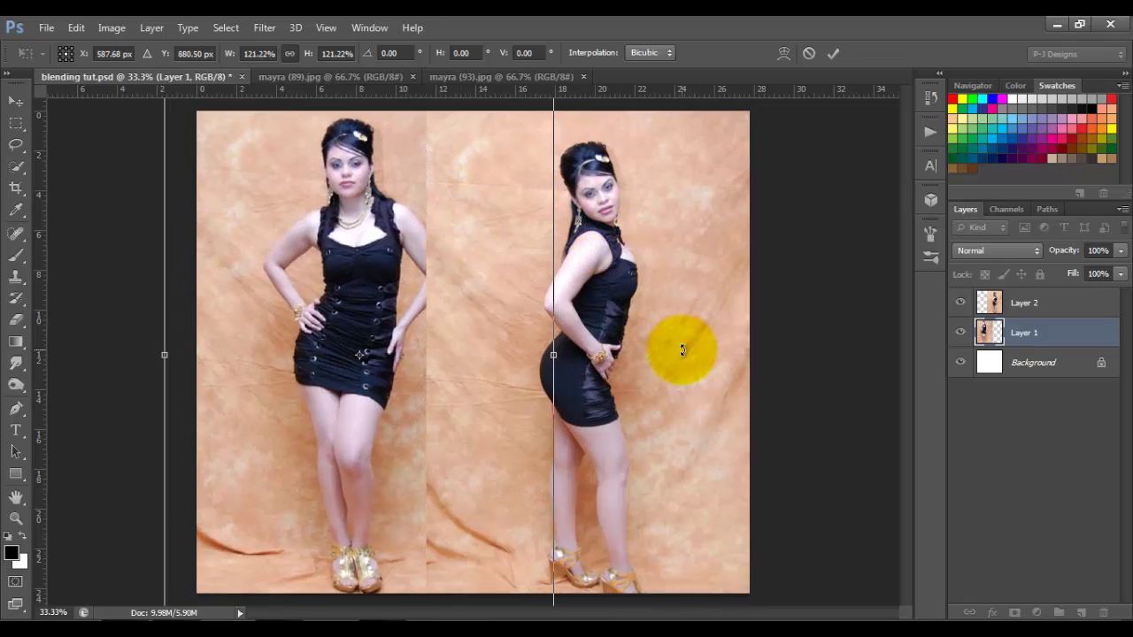
pyautogui.hotkey('ctrl', '-')
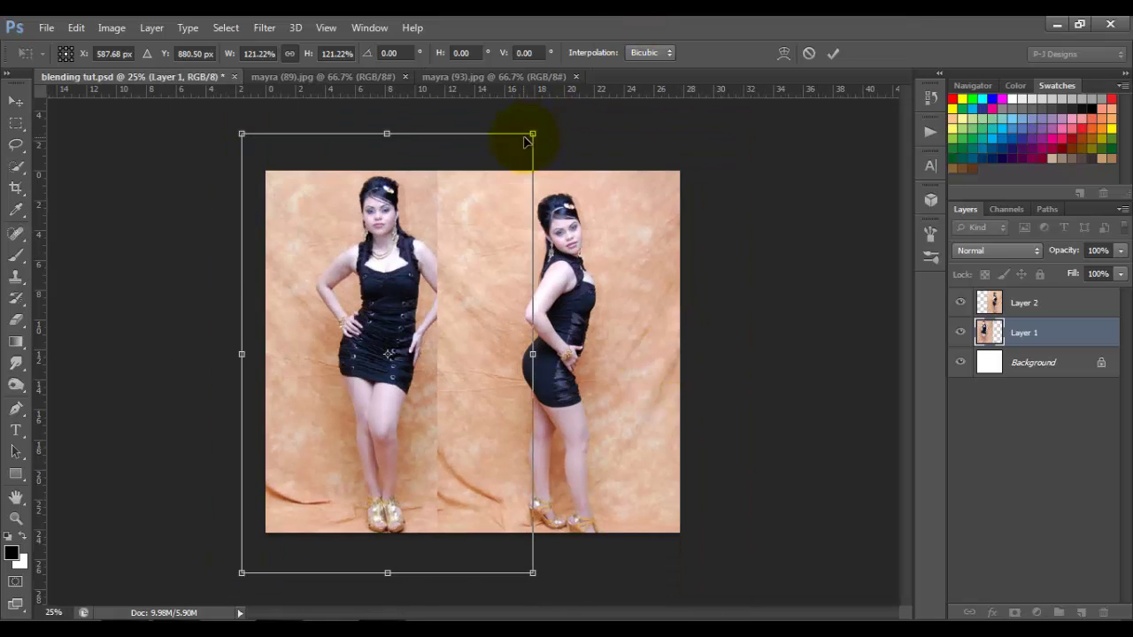
pyautogui.moveTo(530, 134); pyautogui.dragTo(523, 142)
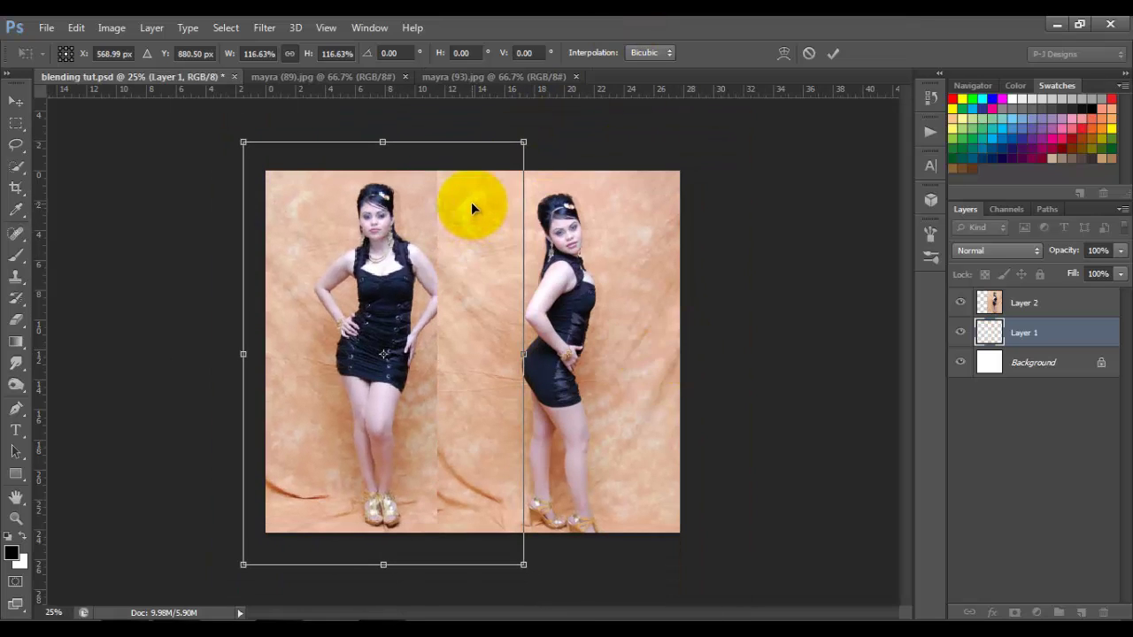
pyautogui.moveTo(471, 237); pyautogui.dragTo(470, 247)
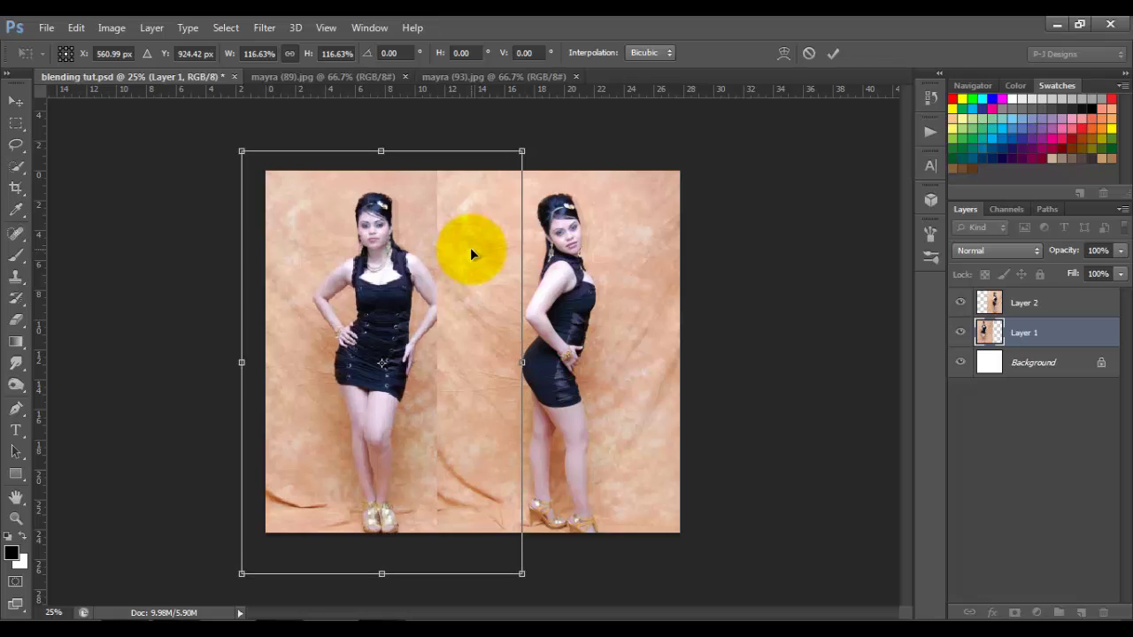
pyautogui.moveTo(516, 160); pyautogui.dragTo(517, 157)
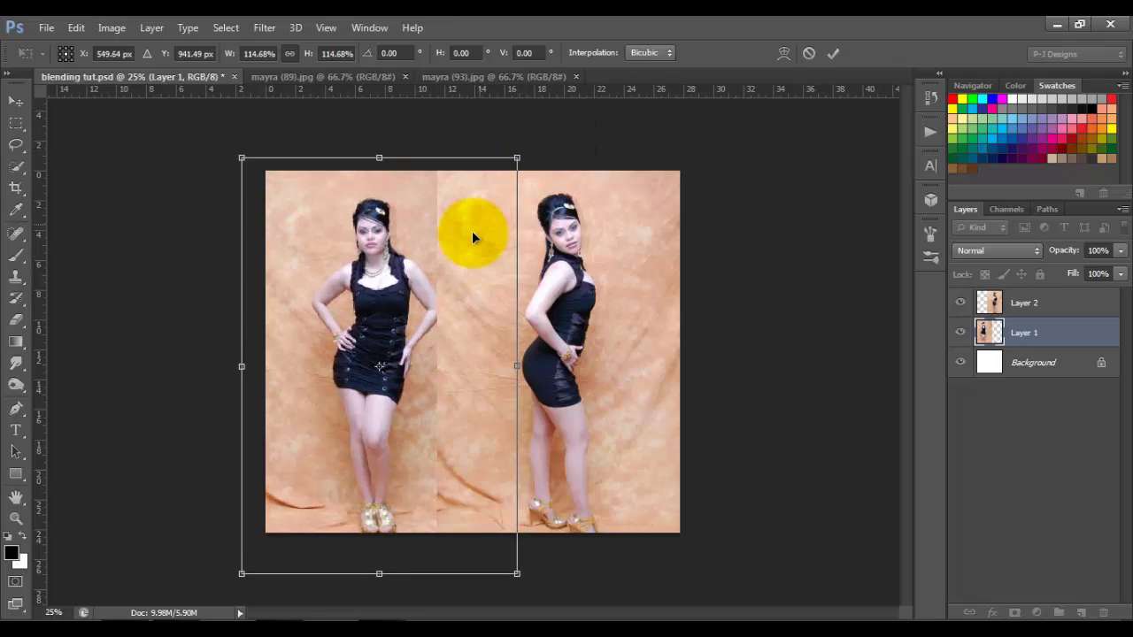
pyautogui.moveTo(469, 236); pyautogui.dragTo(493, 236)
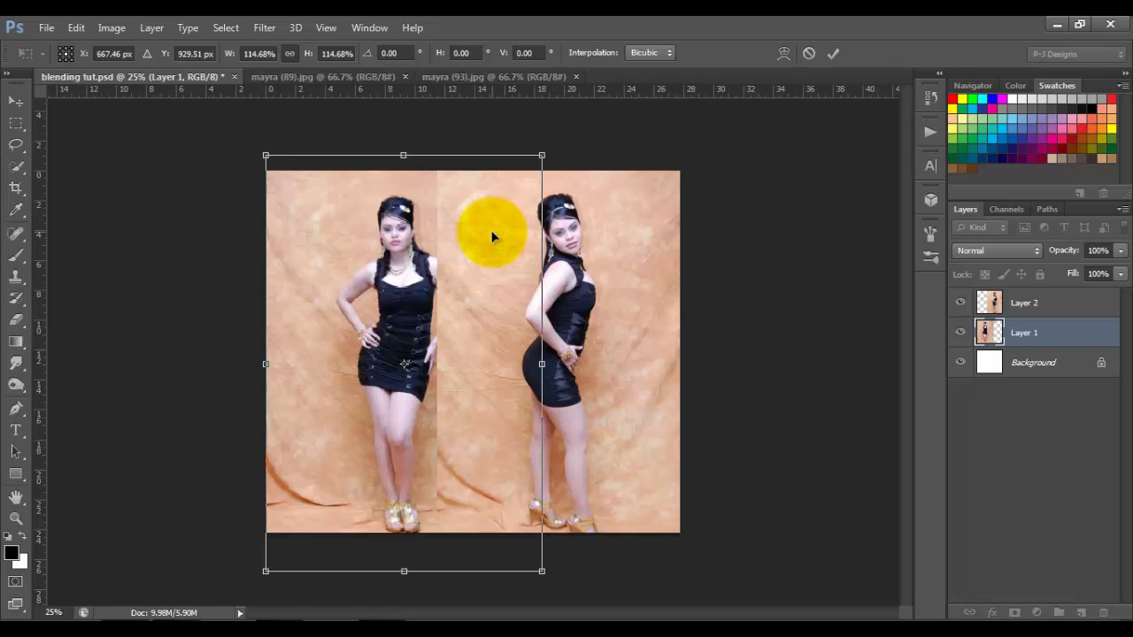
pyautogui.moveTo(541, 157); pyautogui.dragTo(539, 162)
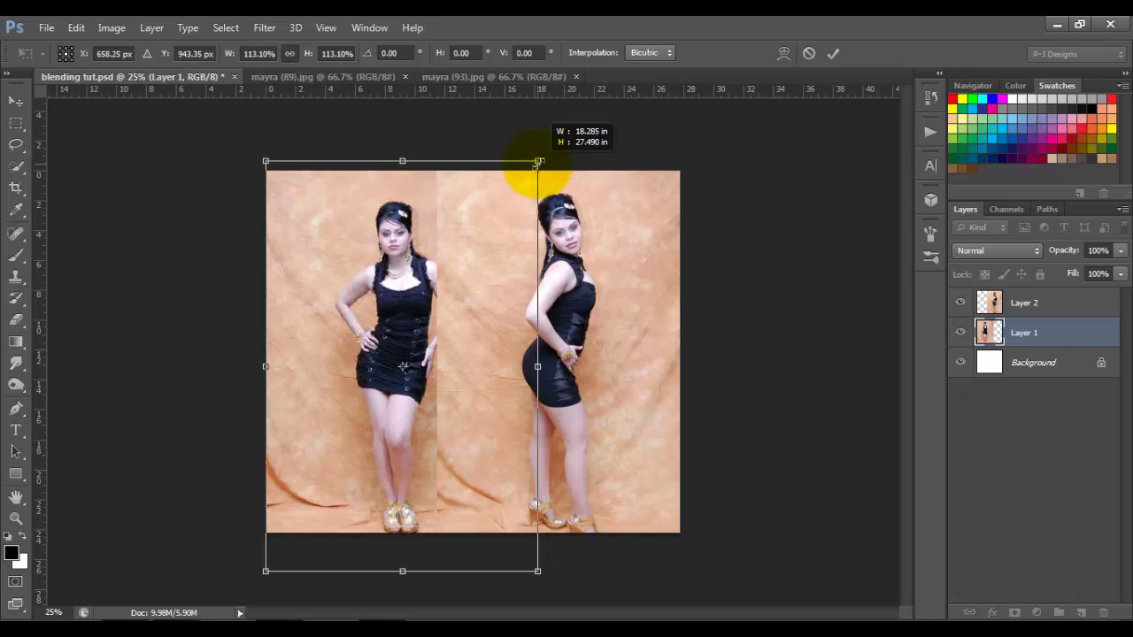
pyautogui.click(833, 54)
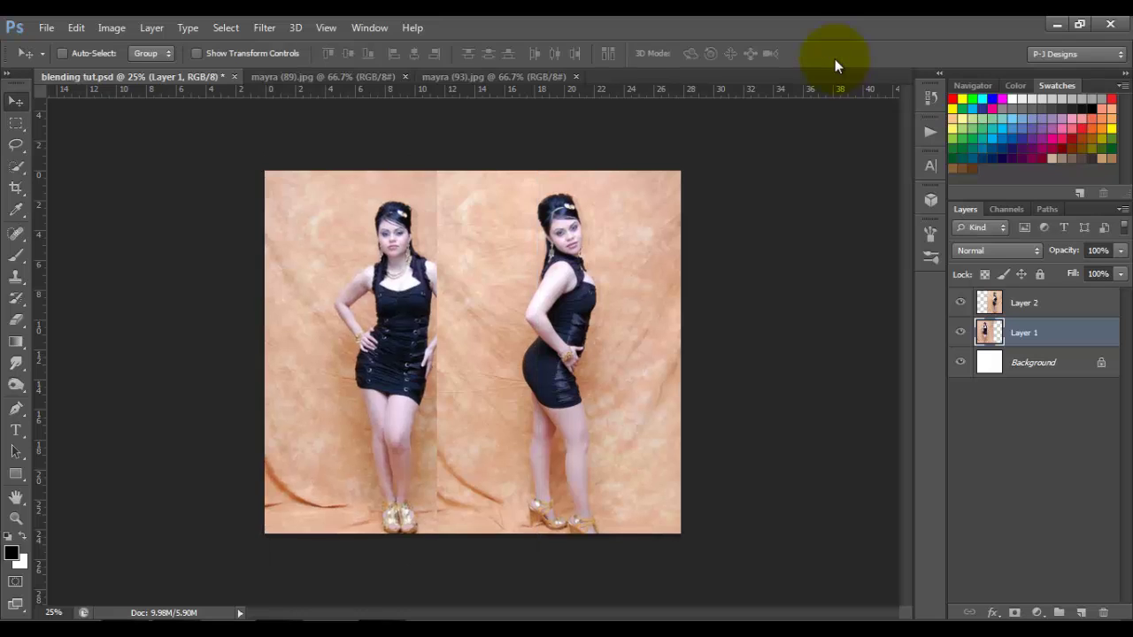
pyautogui.hotkey('ctrl', '0')
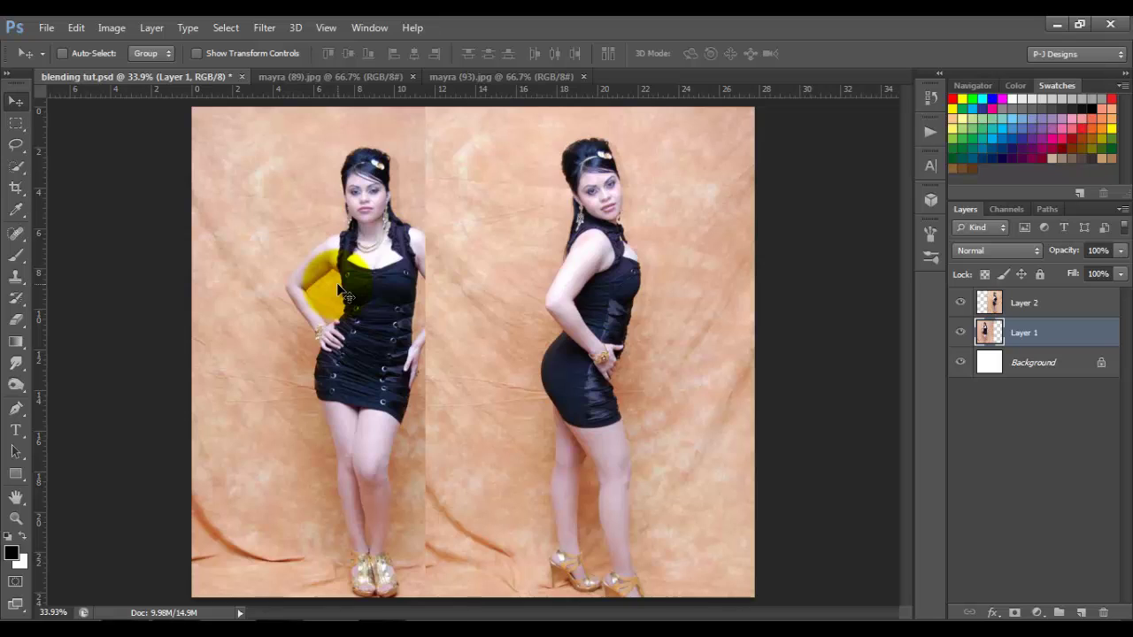
# Scale Layer 1 proportionally to about 104%, keeping its left edge on the canvas edge
pyautogui.hotkey('ctrl', 't')
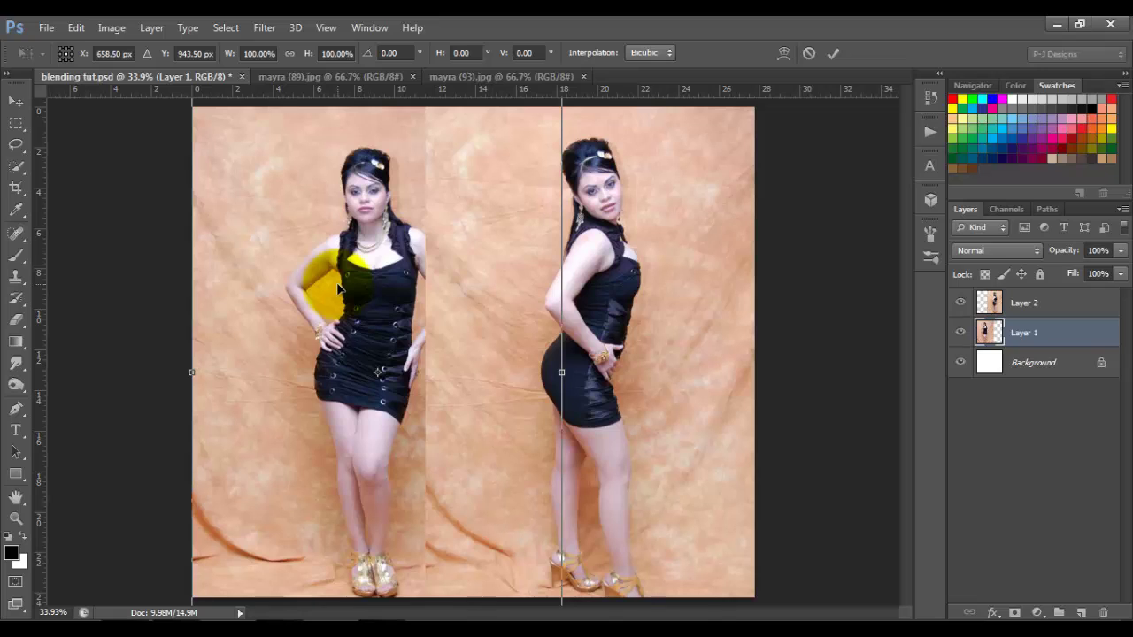
pyautogui.hotkey('ctrl', '-')
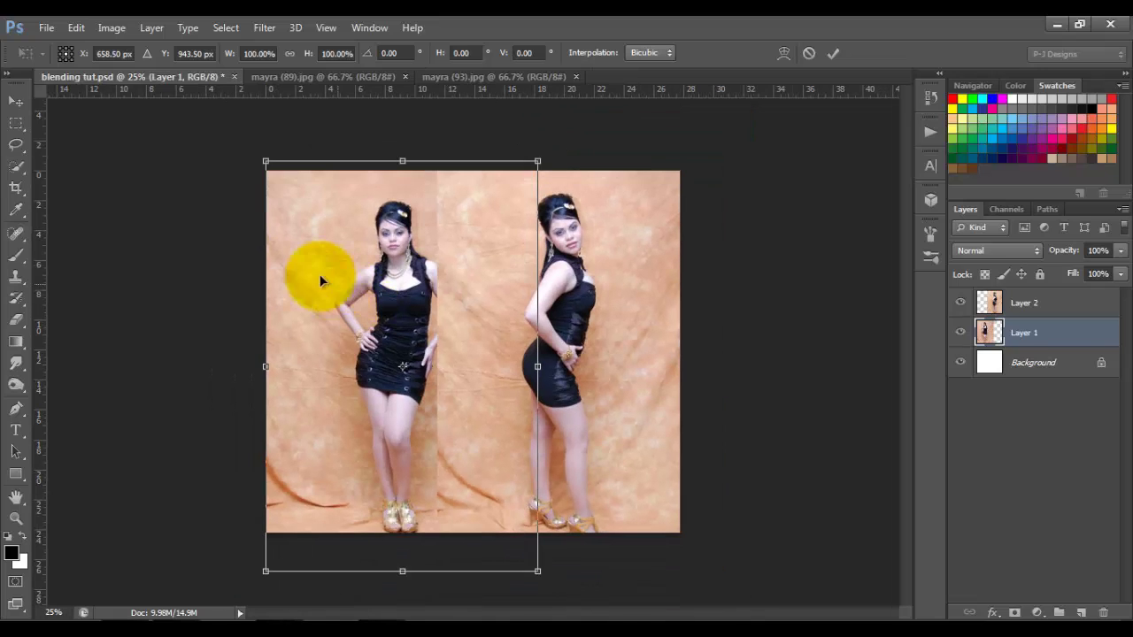
pyautogui.click(290, 54)
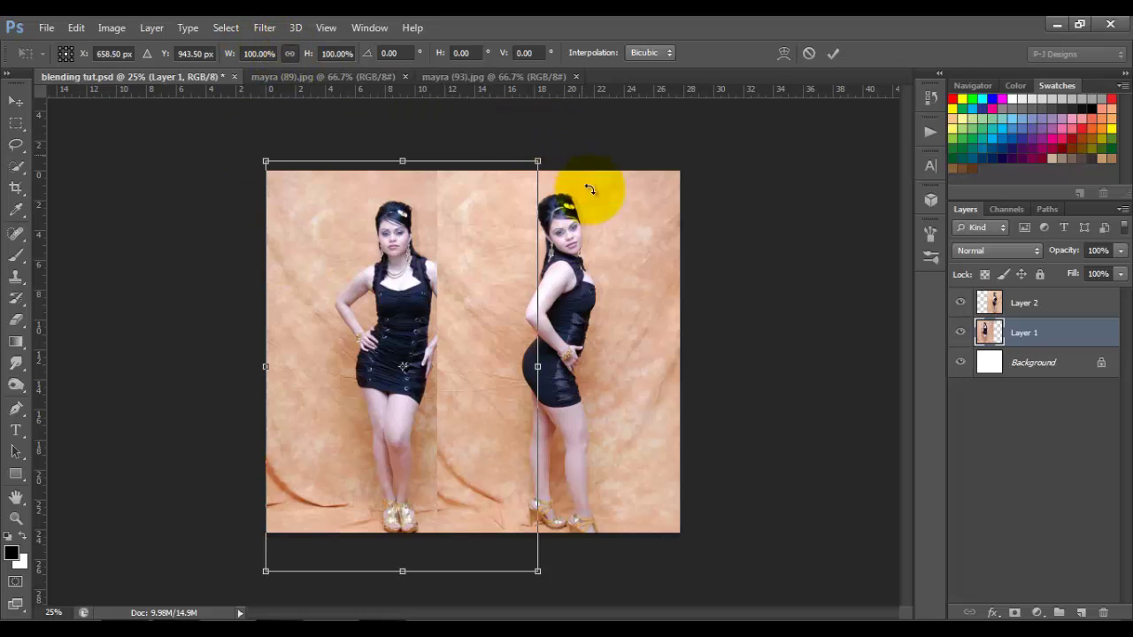
pyautogui.moveTo(537, 161); pyautogui.dragTo(548, 146)
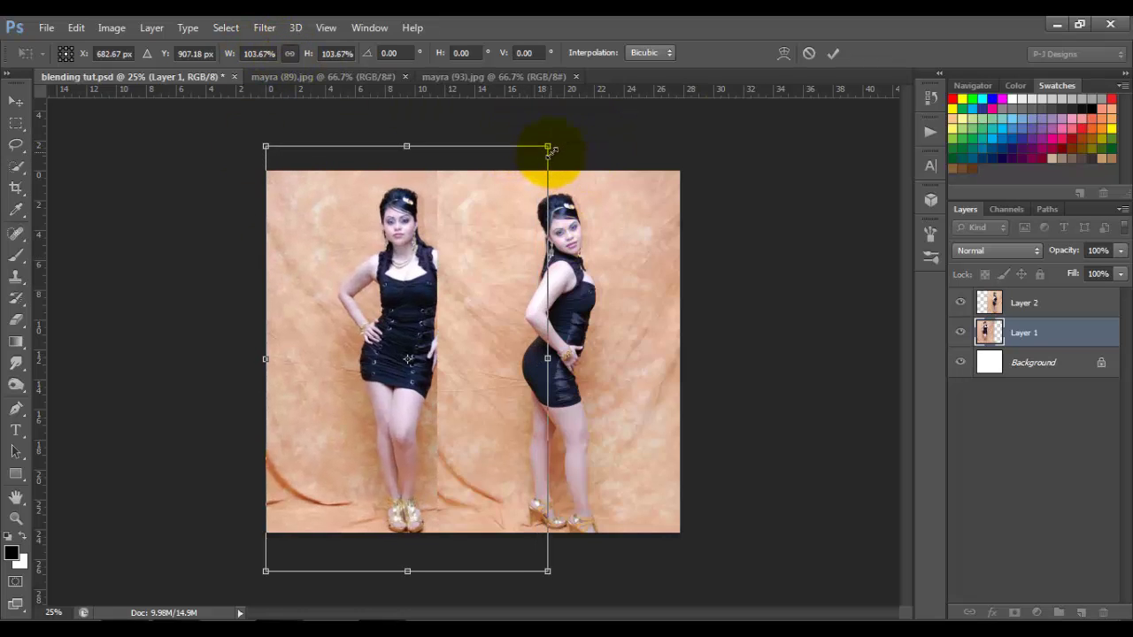
pyautogui.click(832, 54)
pyautogui.hotkey('ctrl', '0')
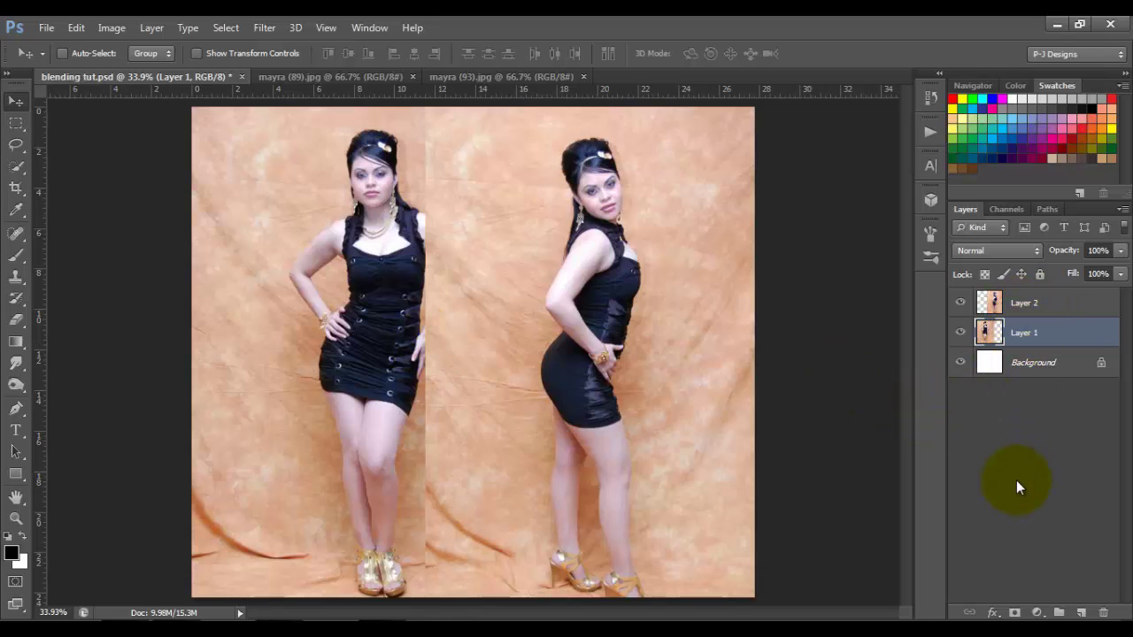
# Toggle Layer 2's visibility to compare the overlap with Layer 1, and add a white layer mask to Layer 2
pyautogui.click(1020, 304)
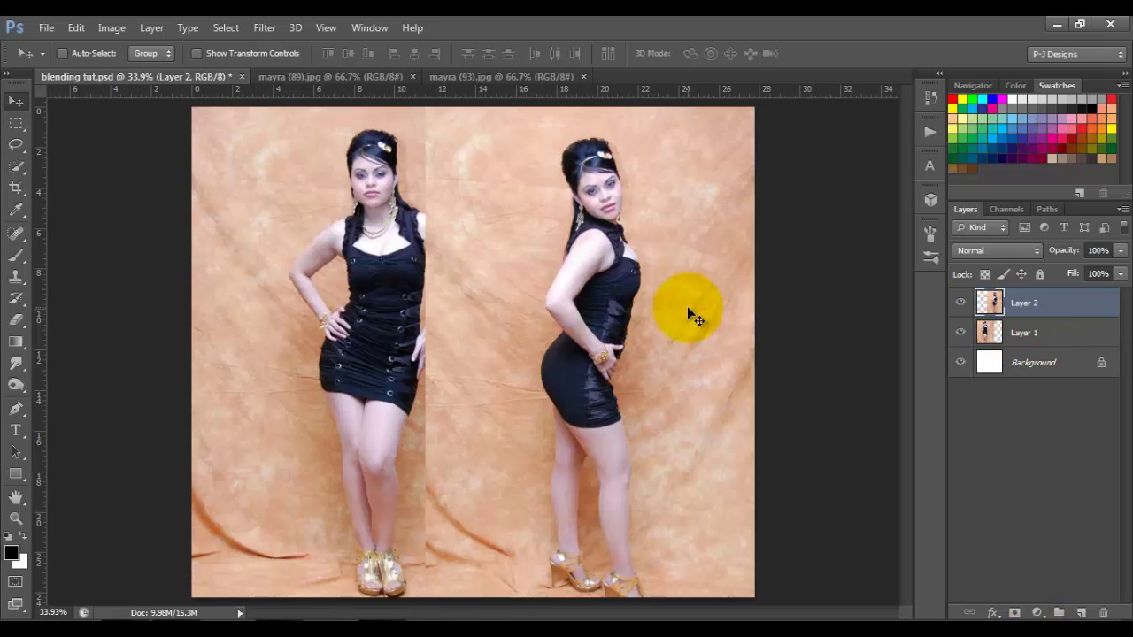
pyautogui.click(960, 303)
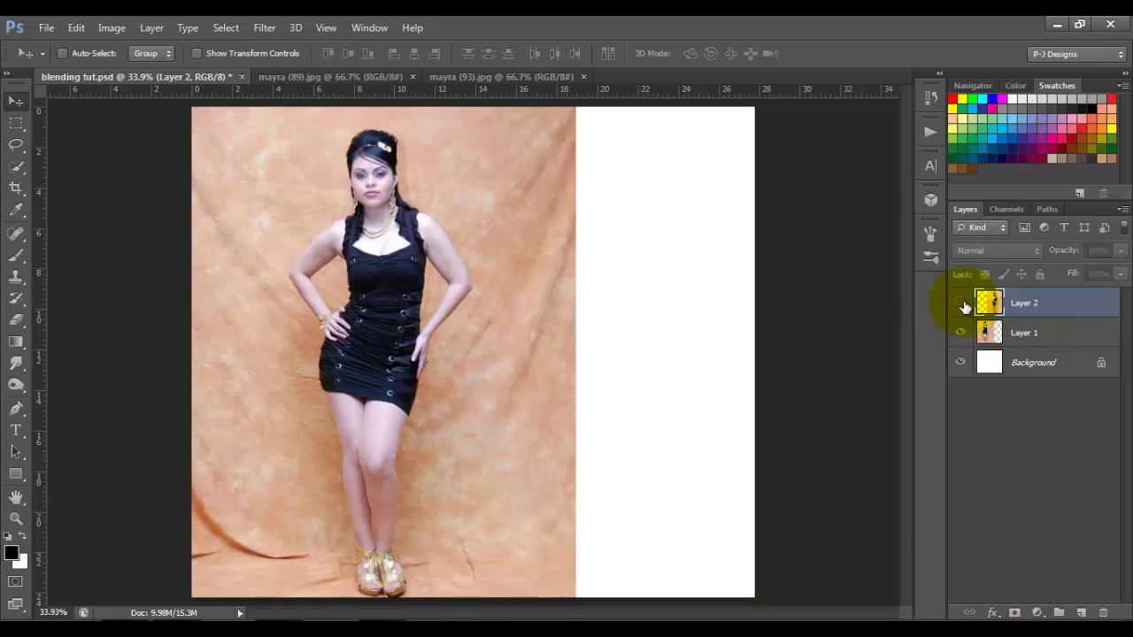
pyautogui.click(961, 302)
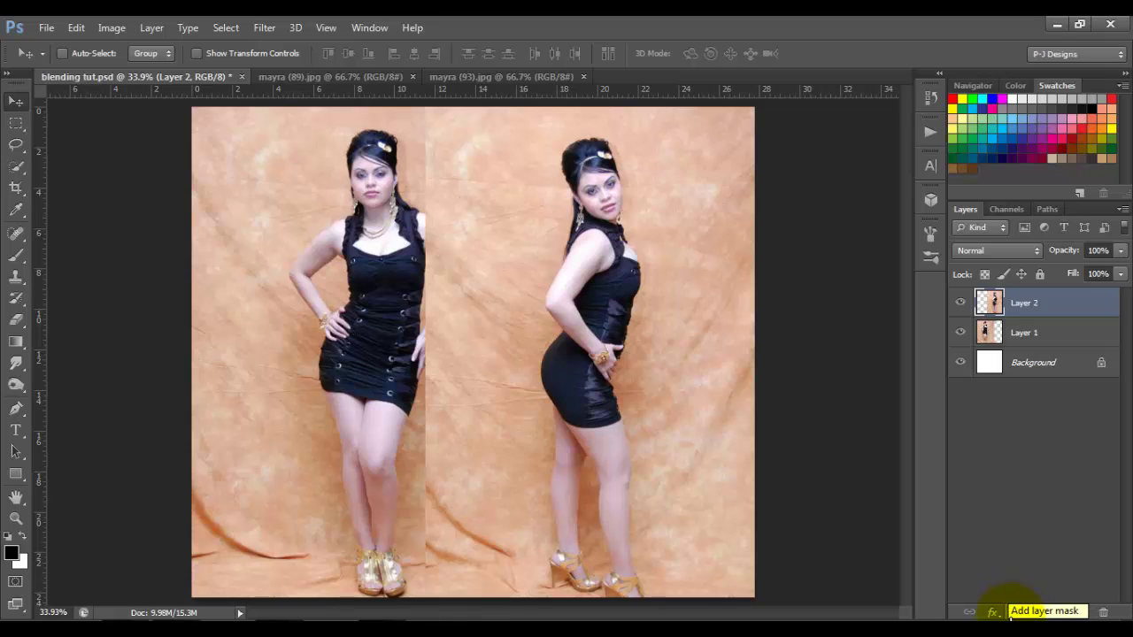
pyautogui.click(1014, 612)
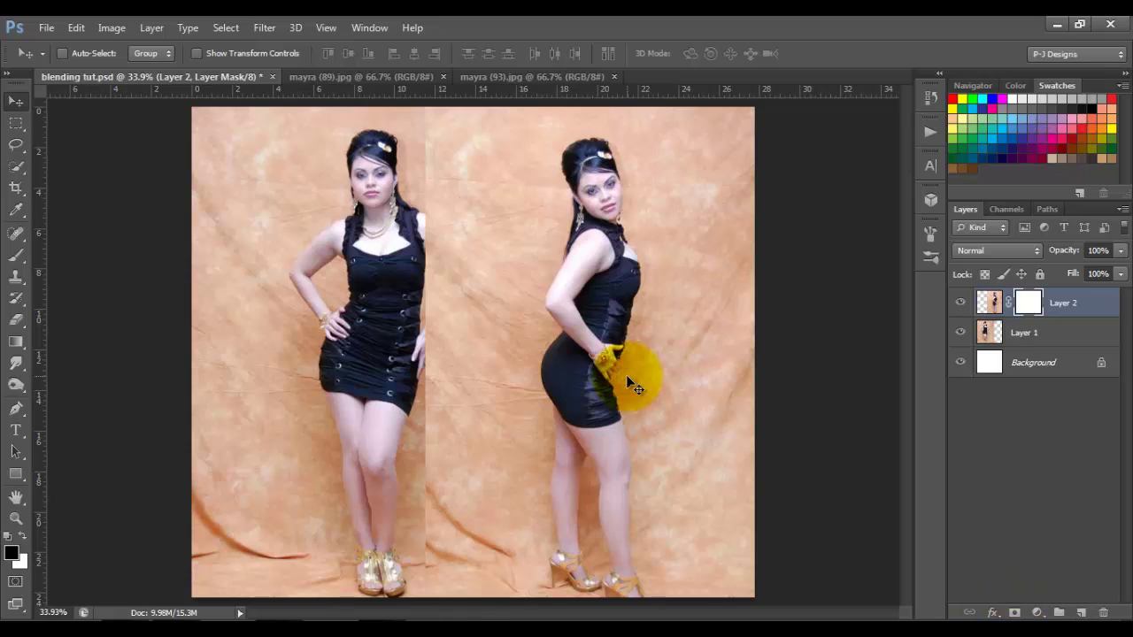
# Draw a horizontal Foreground to Transparent linear gradient on Layer 2's mask from the seam to the side-facing woman's elbow
pyautogui.click(14, 348)
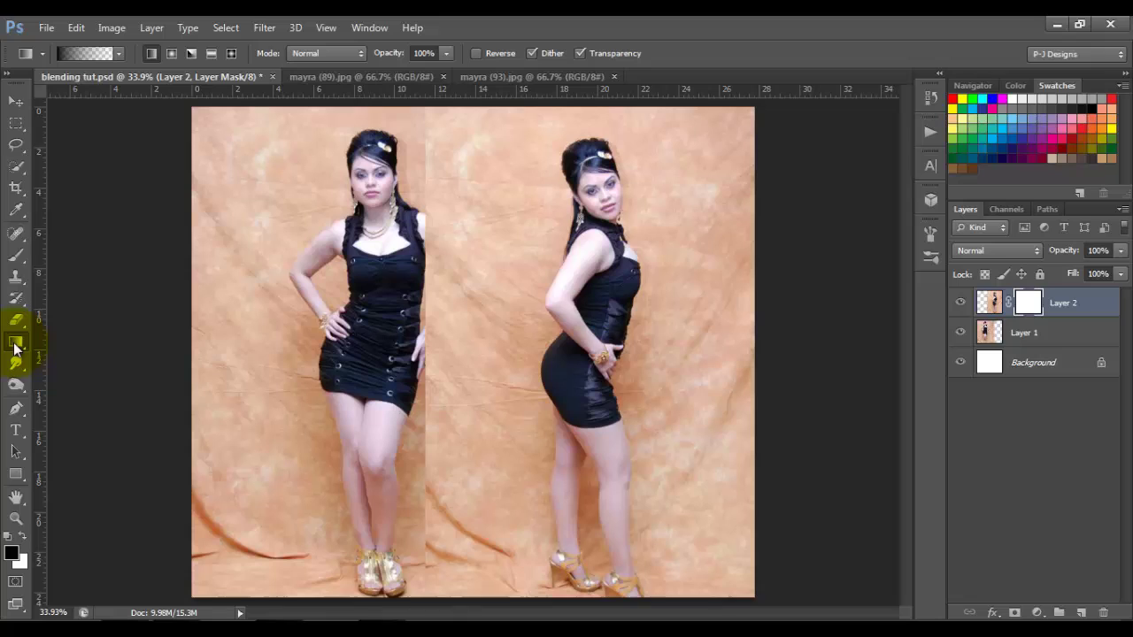
pyautogui.click(89, 55)
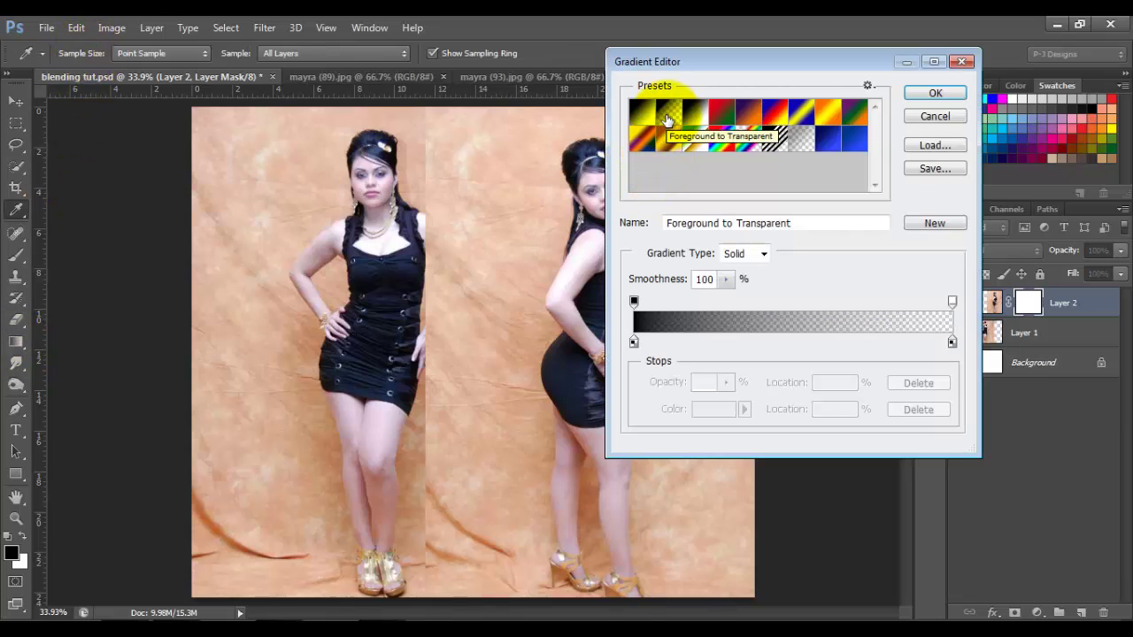
pyautogui.click(937, 93)
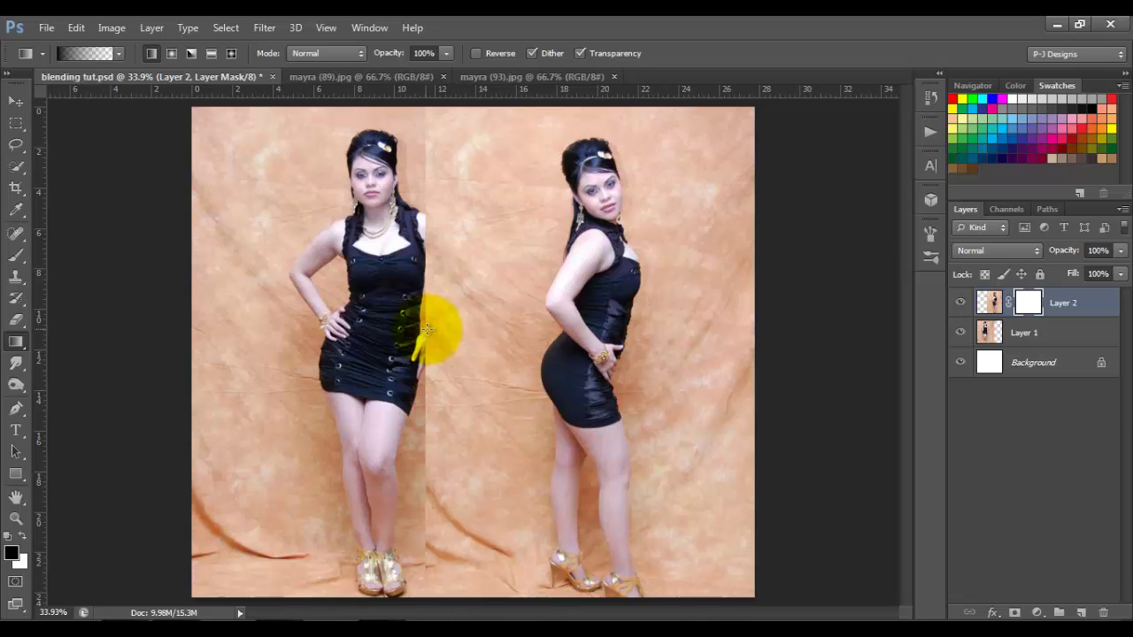
pyautogui.moveTo(425, 330); pyautogui.dragTo(559, 329)
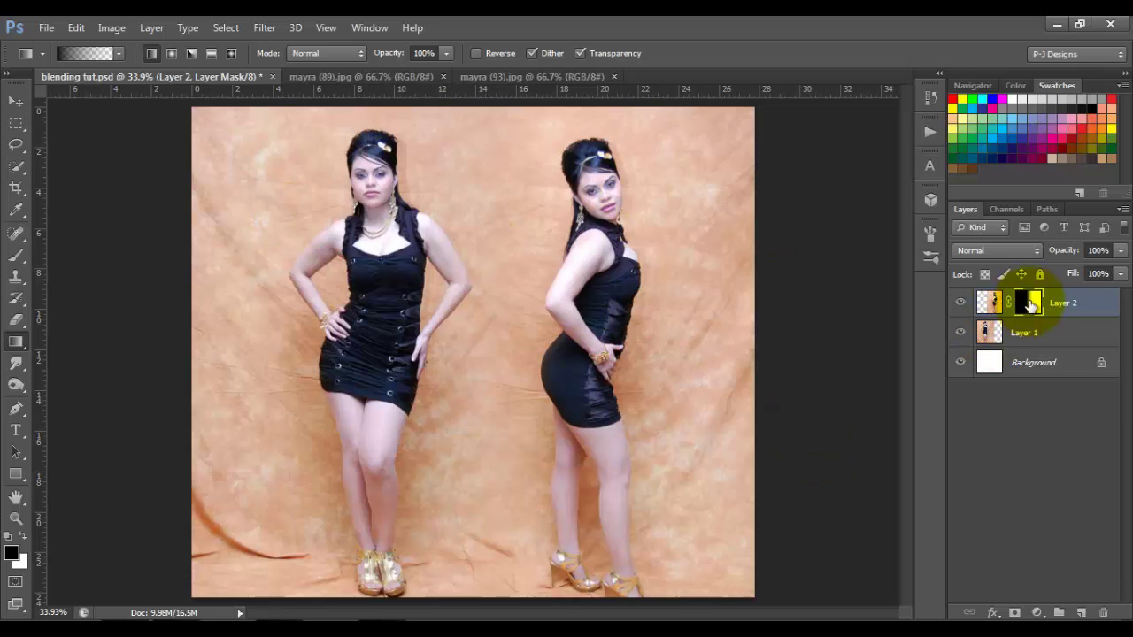
# Refill Layer 2's mask with white and paint it black along the seam with a soft 700 px brush, revealing the front-facing woman's arm
pyautogui.hotkey('alt', 'BackSpace')
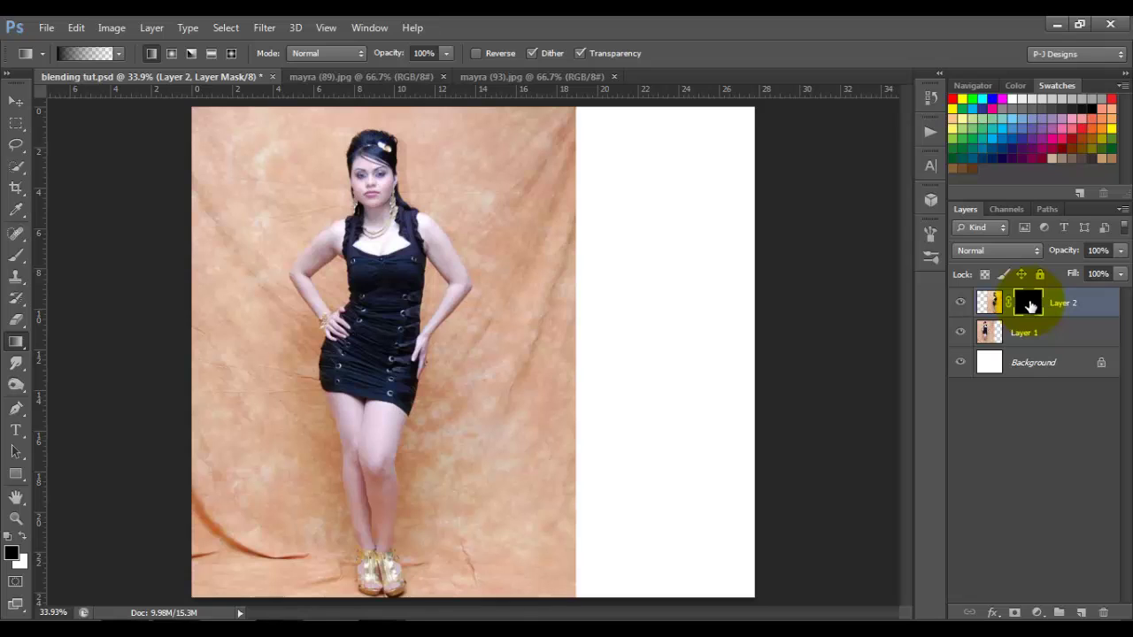
pyautogui.hotkey('ctrl', 'BackSpace')
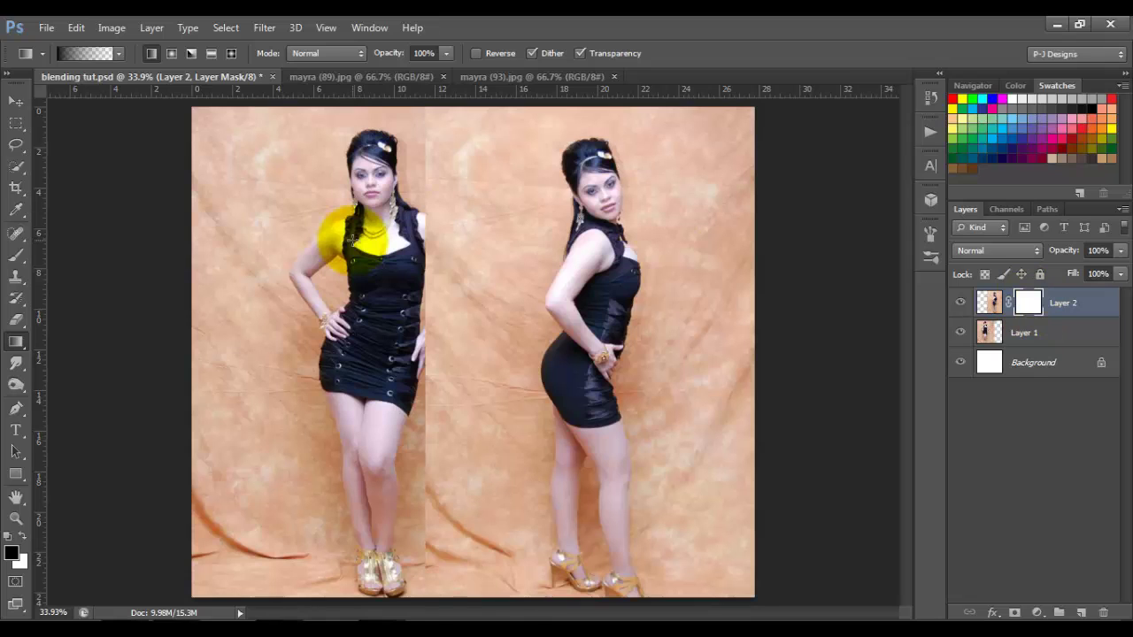
pyautogui.click(16, 255)
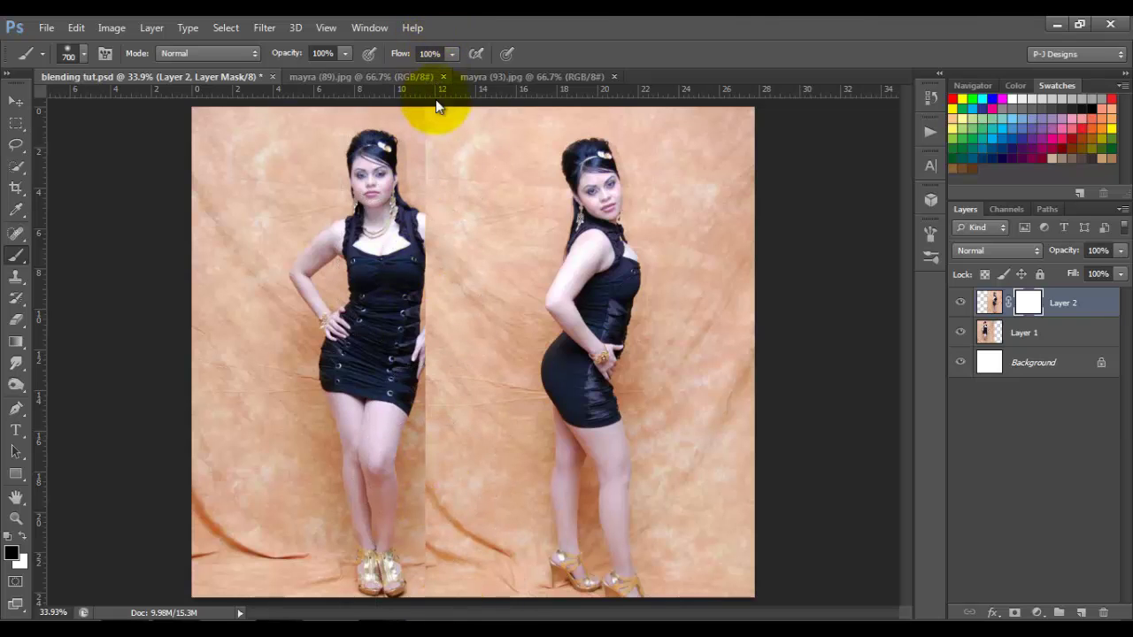
pyautogui.moveTo(431, 244)
pyautogui.mouseDown()
pyautogui.moveTo(440, 283)
pyautogui.moveTo(405, 531)
pyautogui.moveTo(397, 268)
pyautogui.moveTo(380, 164)
pyautogui.mouseUp()
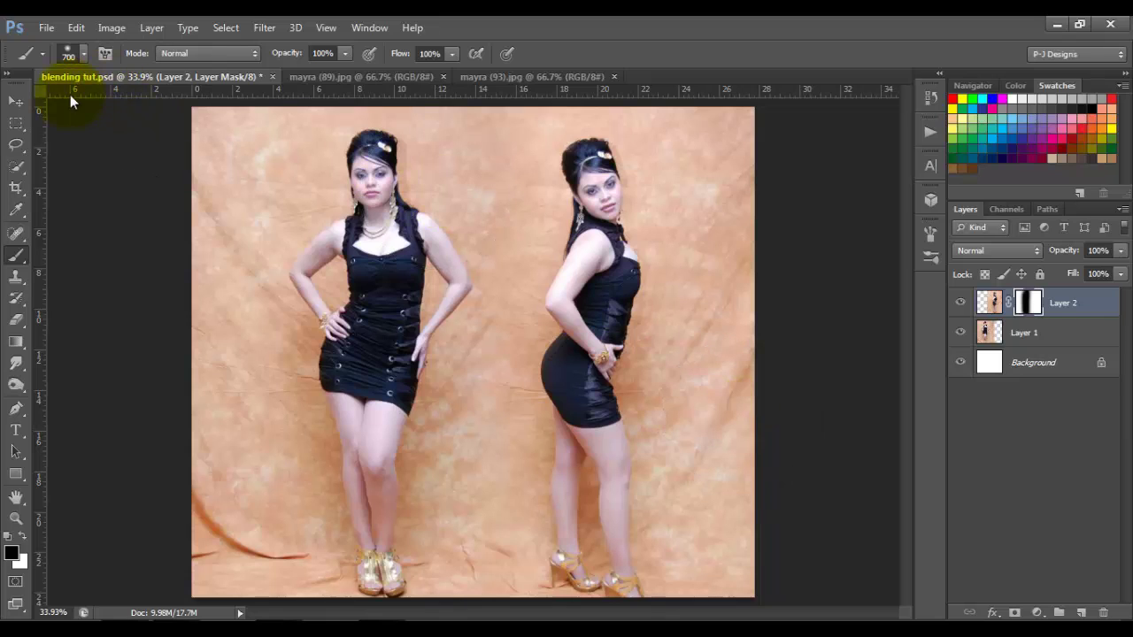
pyautogui.click(17, 101)
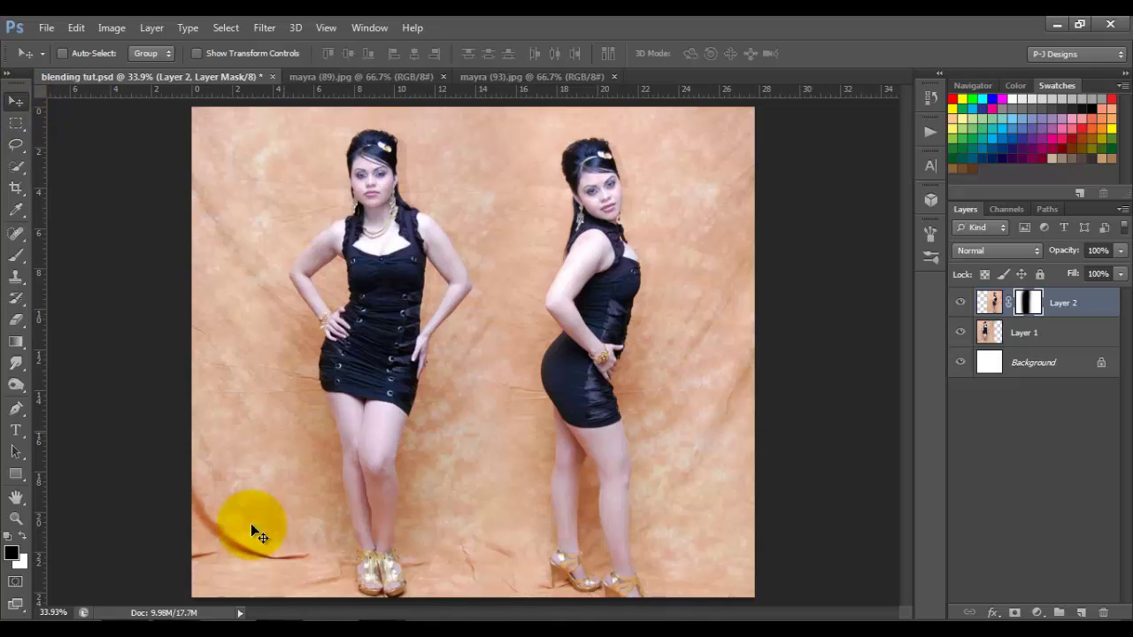
# Switch to Windows Explorer and open the background_stock364 moon-and-tree image from Pictures > 2bckgrounds > Dark Night Bckgrnd in Adobe Photoshop CS6
pyautogui.click(186, 620)
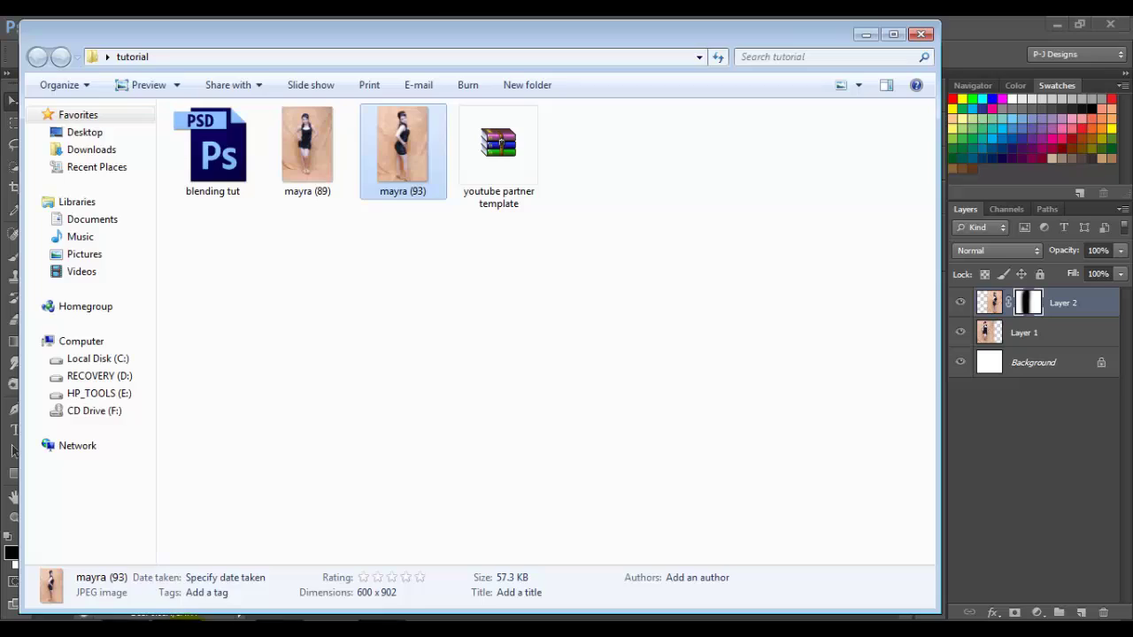
pyautogui.click(86, 254)
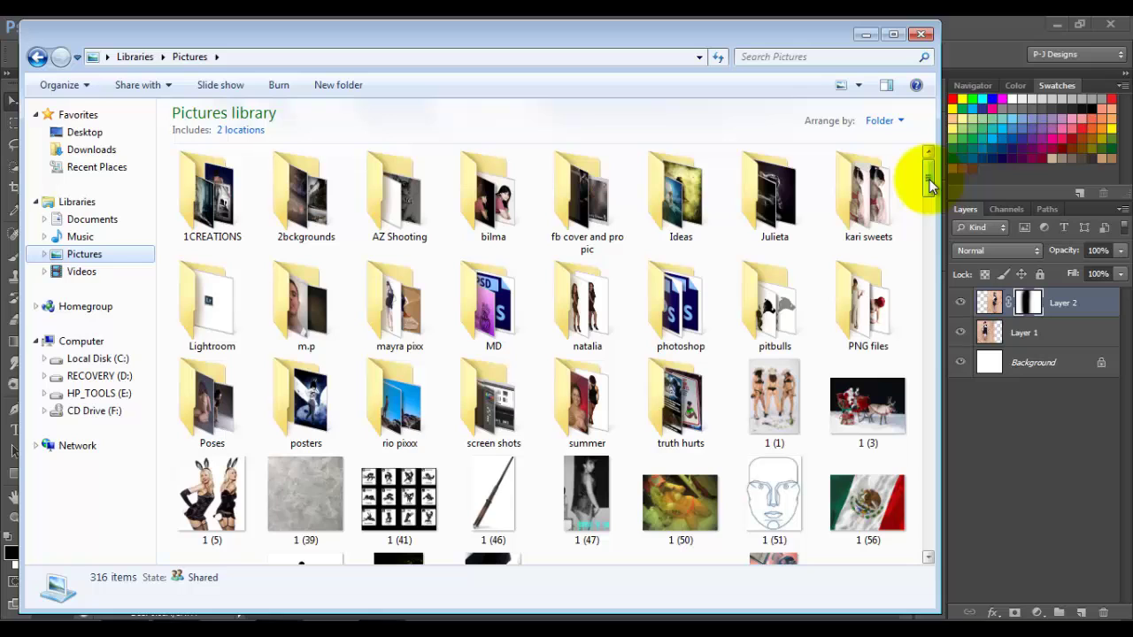
pyautogui.doubleClick(311, 201)
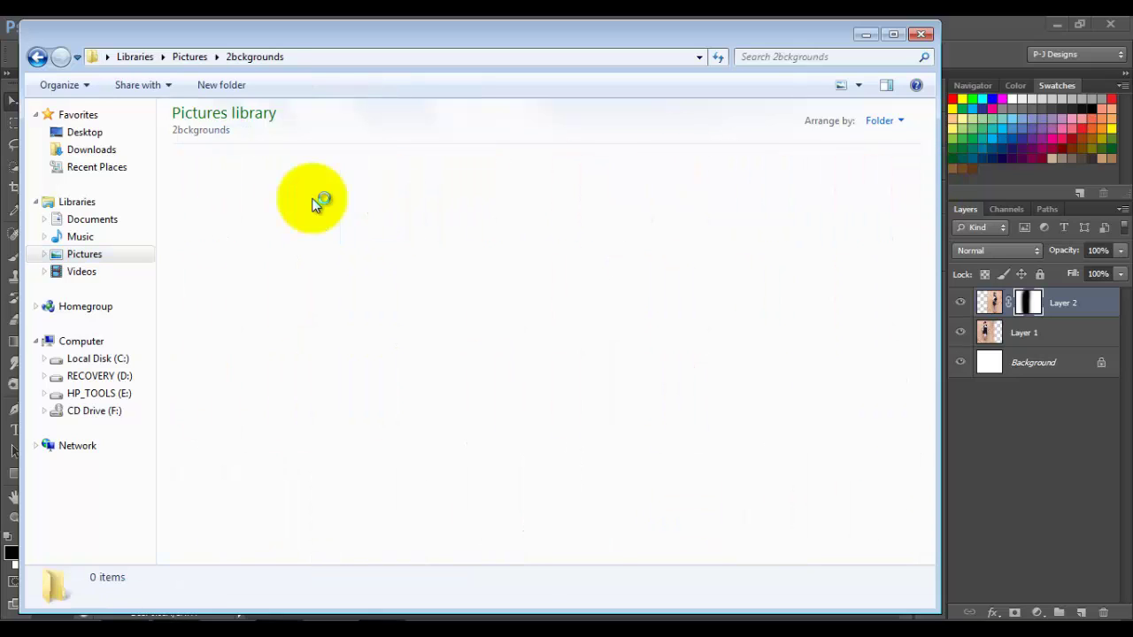
pyautogui.click(372, 204)
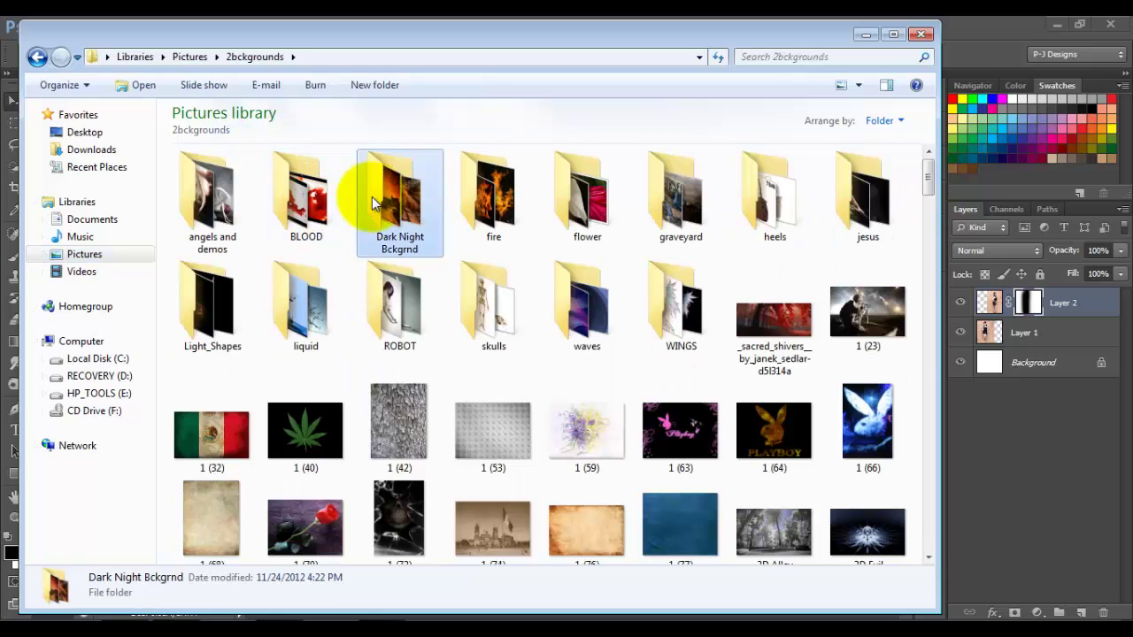
pyautogui.doubleClick(371, 202)
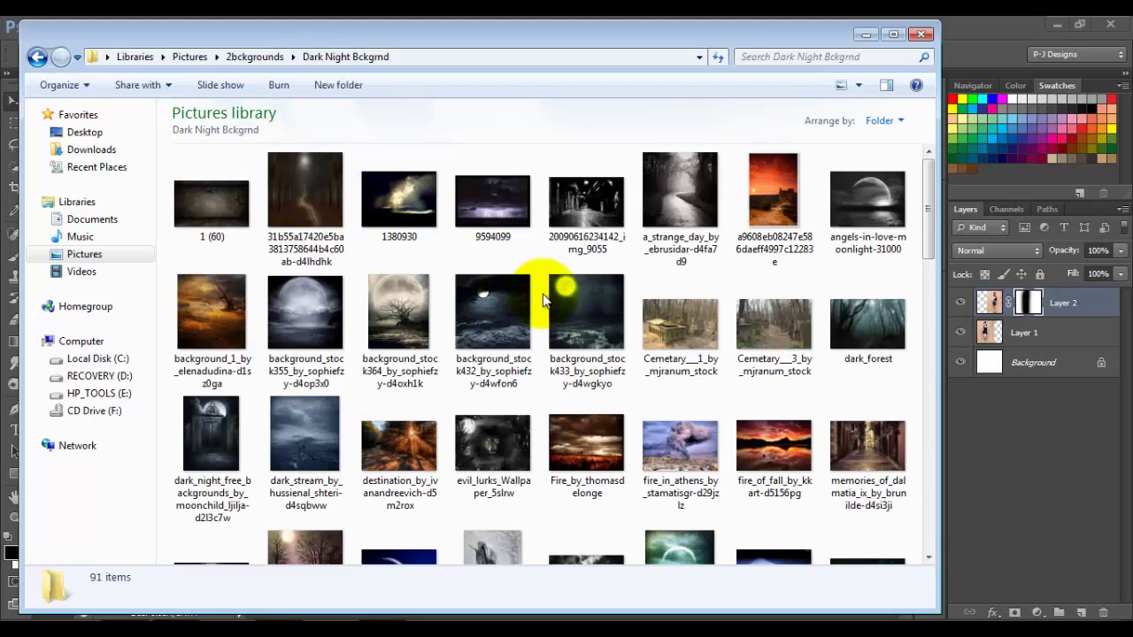
pyautogui.click(409, 299)
pyautogui.rightClick(409, 298)
pyautogui.moveTo(474, 279)
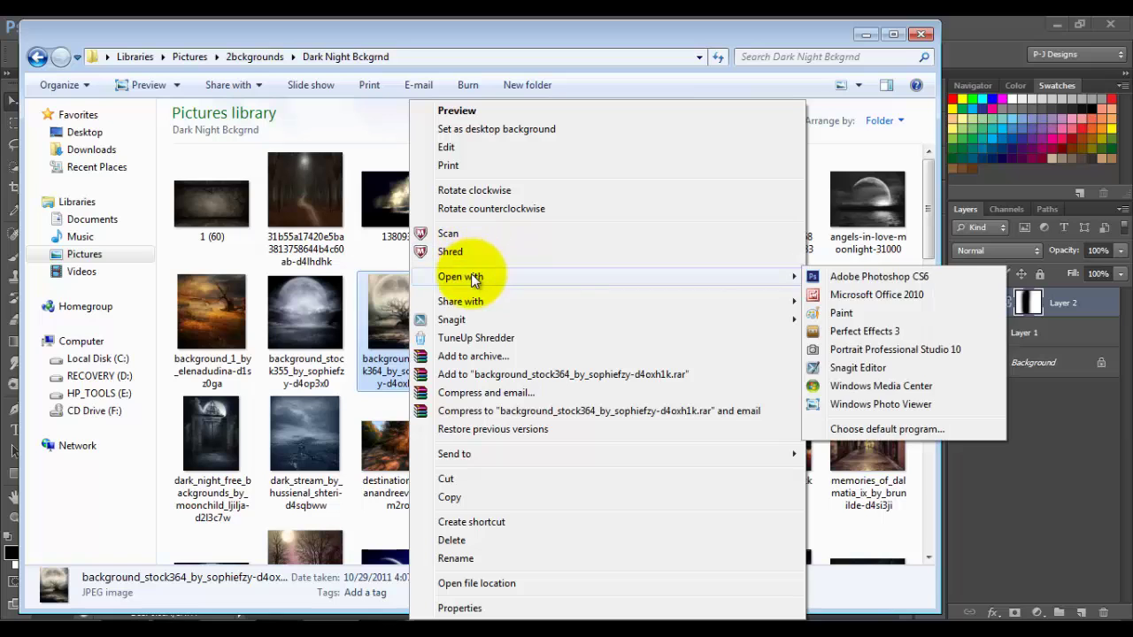
pyautogui.click(827, 280)
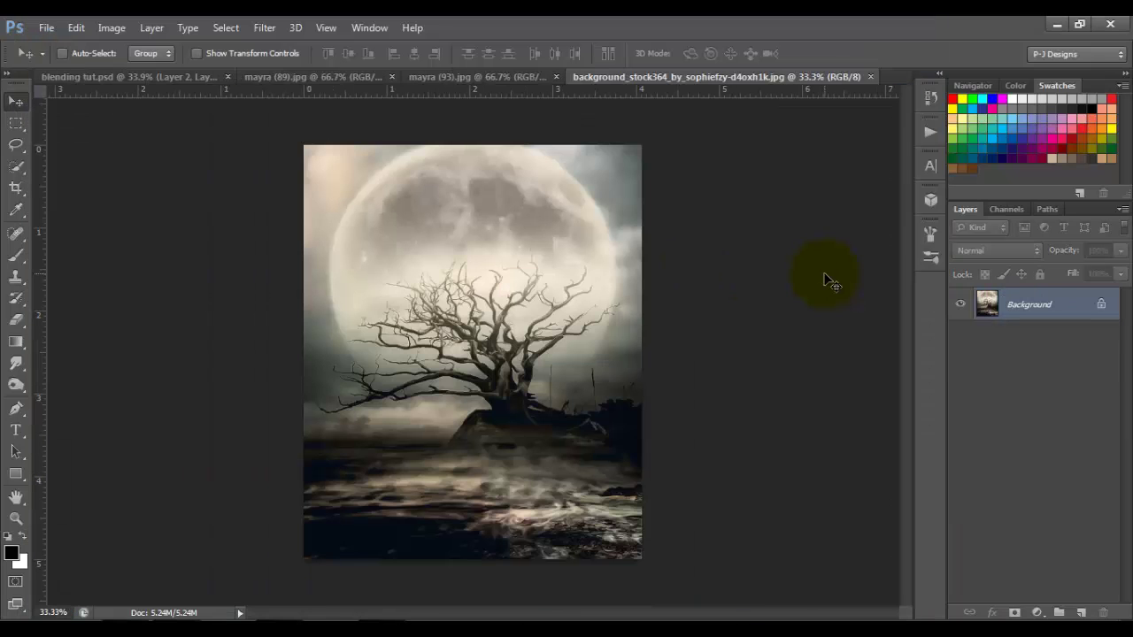
pyautogui.hotkey('ctrl', '0')
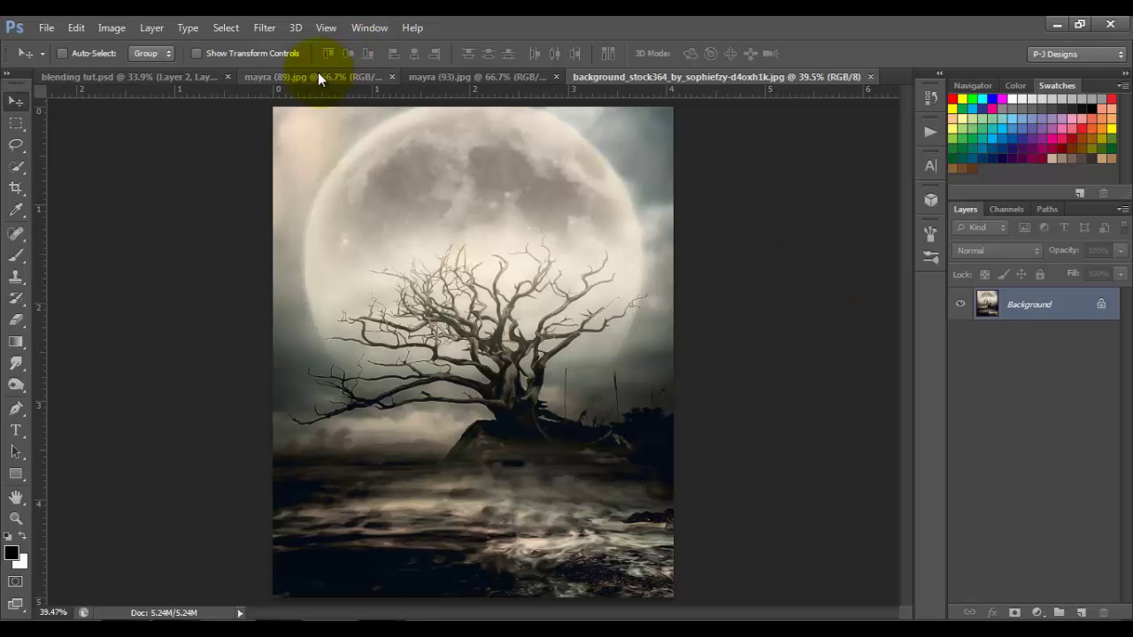
# Copy mayra (89) into the moon-and-tree document and scale it proportionally to about 240%, positioned to cover the canvas with the legs cropped
pyautogui.click(310, 77)
pyautogui.moveTo(494, 257); pyautogui.dragTo(513, 311)
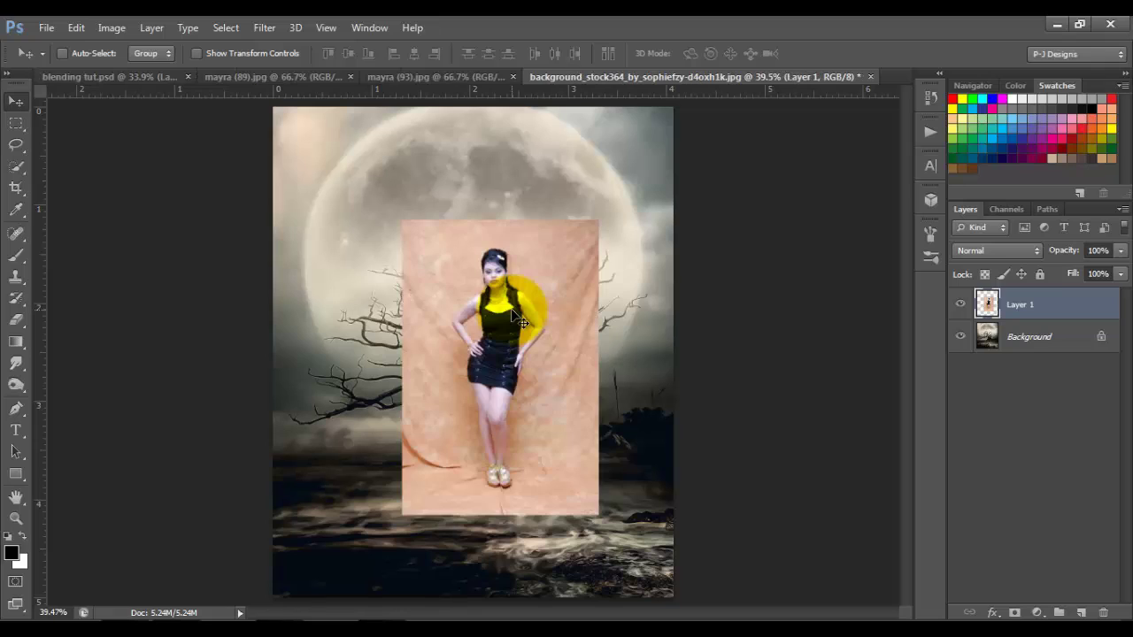
pyautogui.hotkey('ctrl', 't')
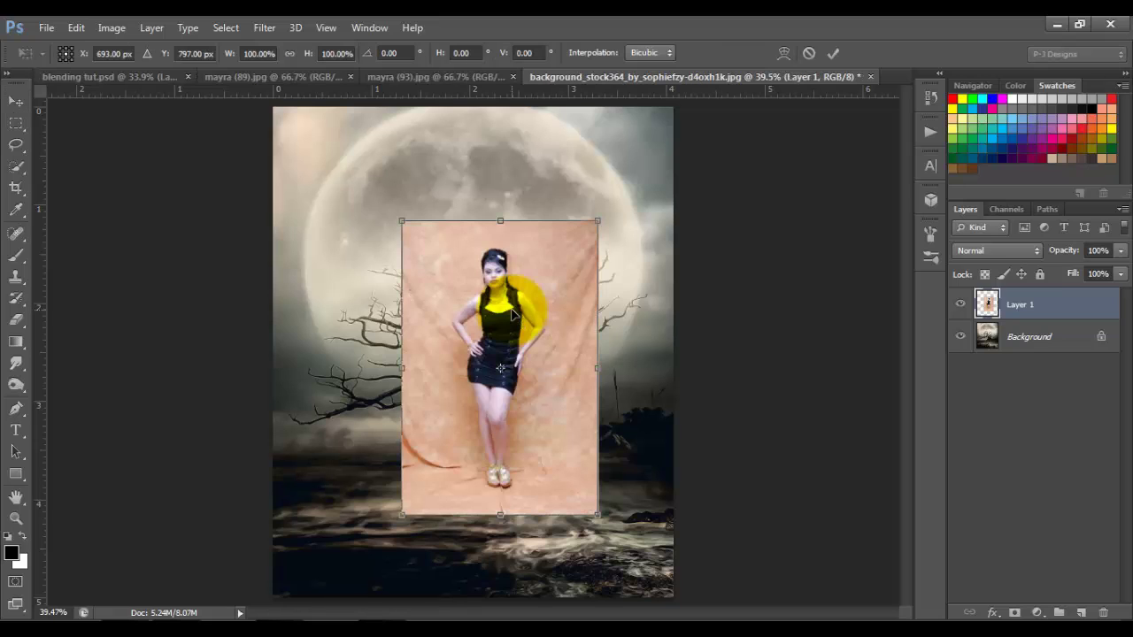
pyautogui.click(290, 53)
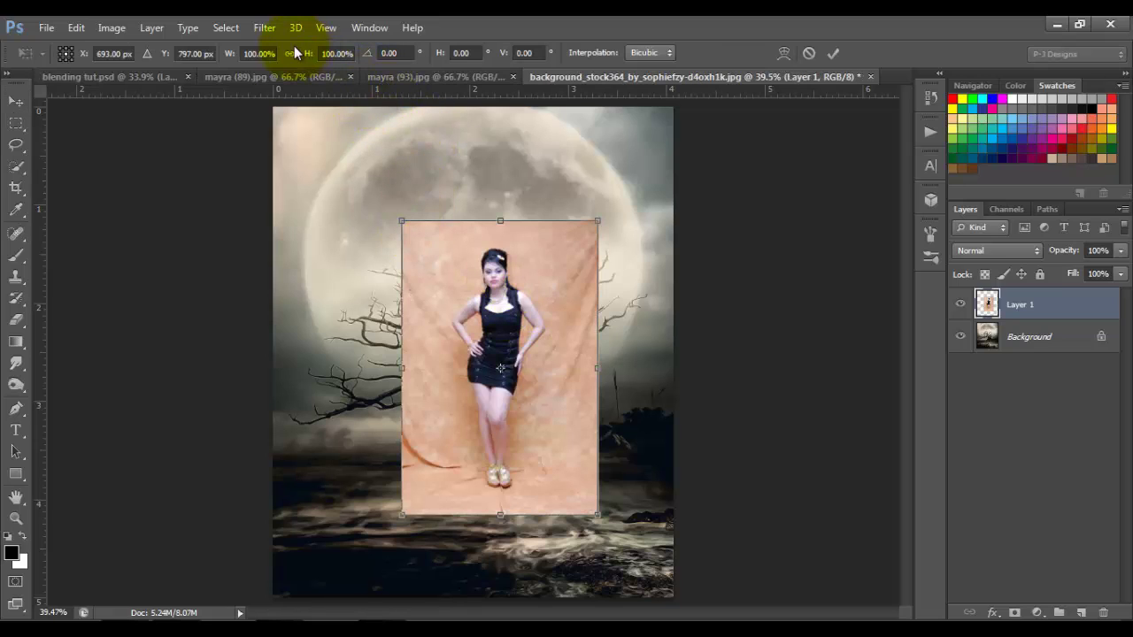
pyautogui.moveTo(385, 209); pyautogui.dragTo(312, 99)
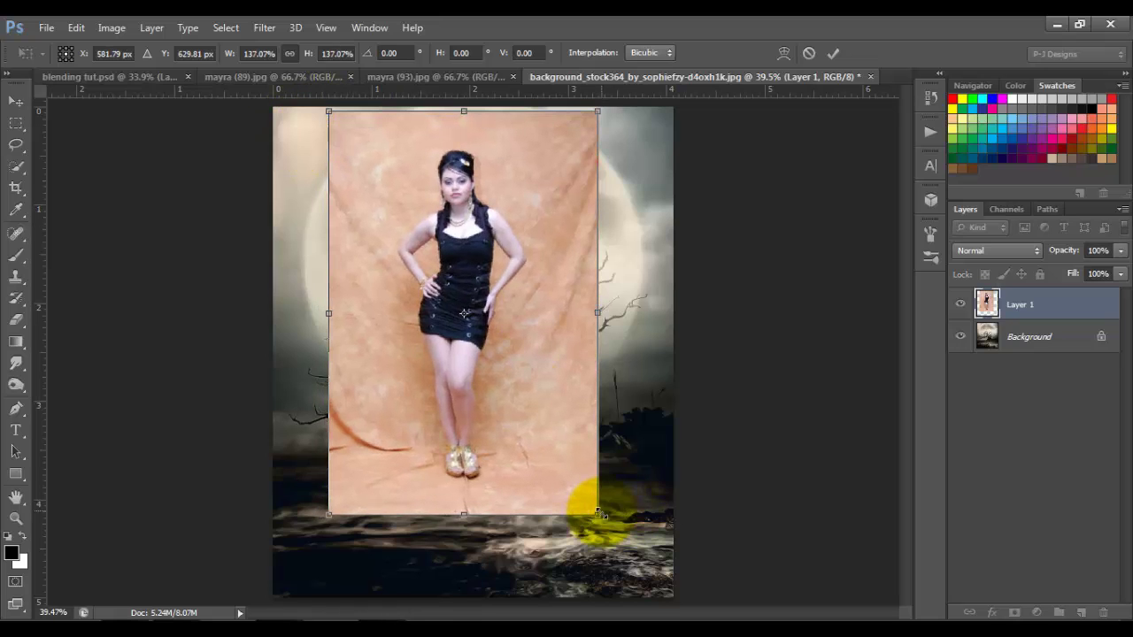
pyautogui.moveTo(598, 515); pyautogui.dragTo(663, 584)
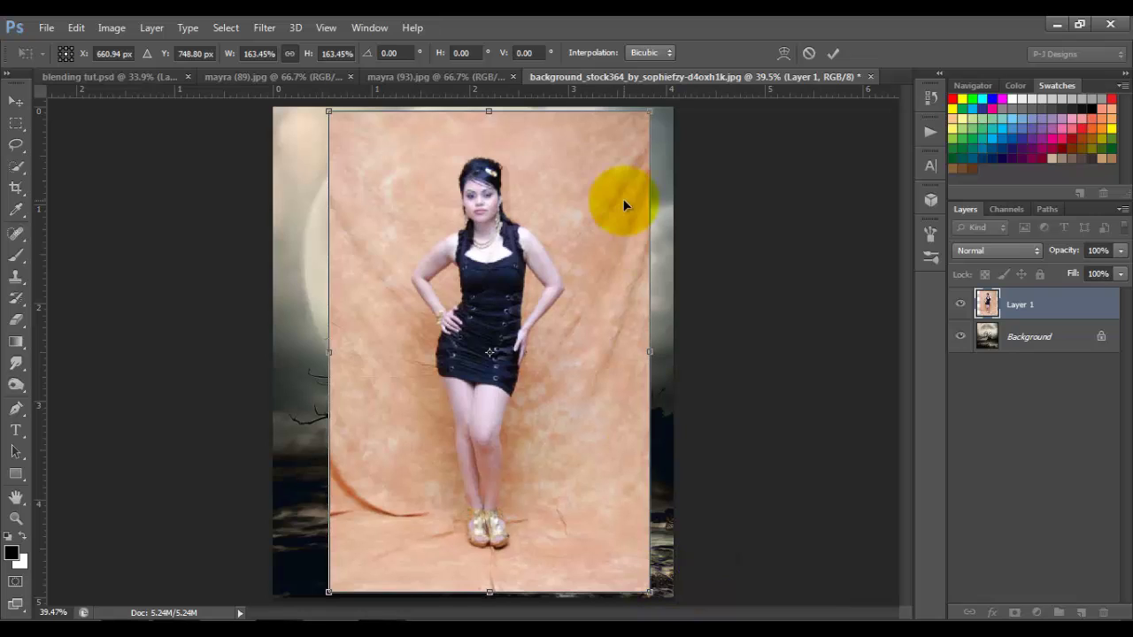
pyautogui.moveTo(651, 111); pyautogui.dragTo(757, 24)
pyautogui.moveTo(328, 592); pyautogui.dragTo(257, 621)
pyautogui.moveTo(409, 345); pyautogui.dragTo(412, 434)
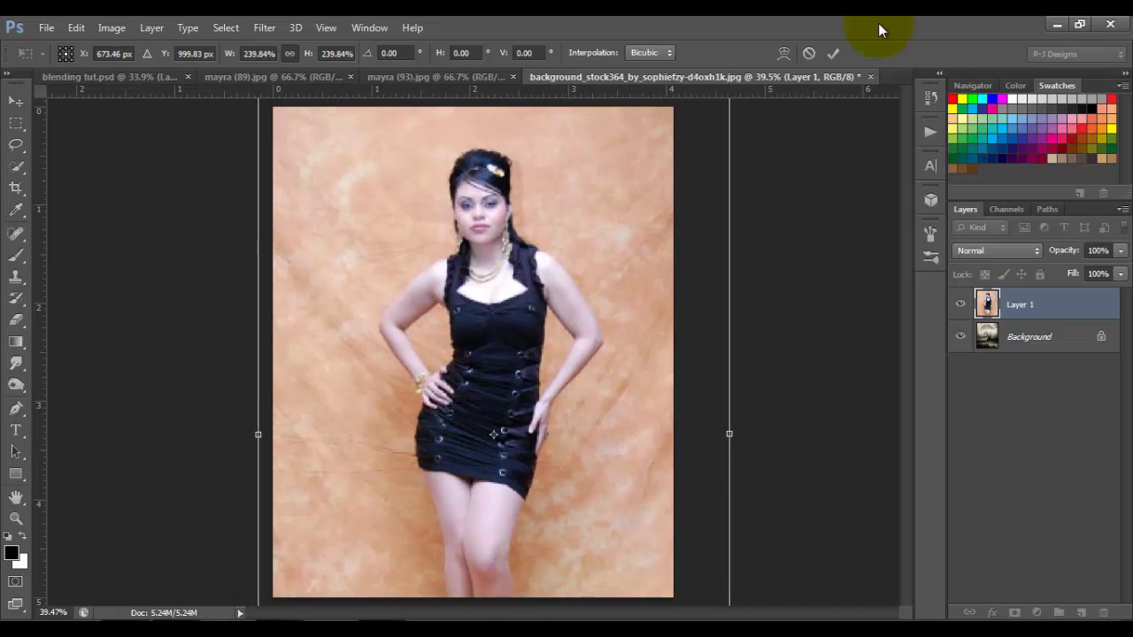
pyautogui.click(834, 54)
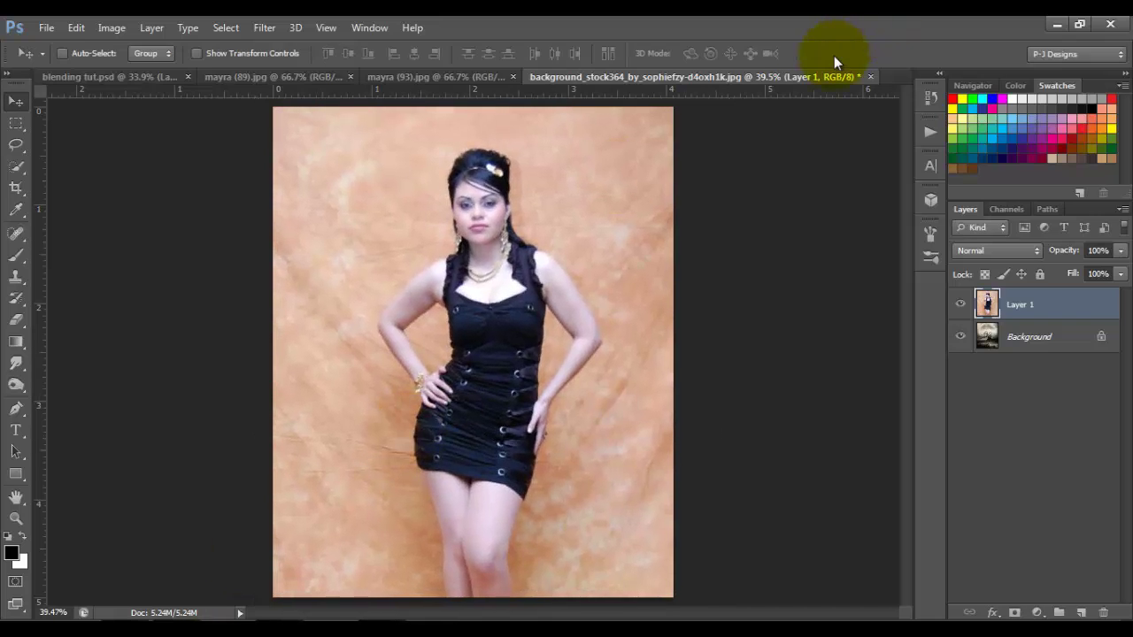
# Add a mask to Layer 1 and draw a vertical black-to-transparent gradient from near the canvas bottom up to the woman's chest
pyautogui.click(1015, 612)
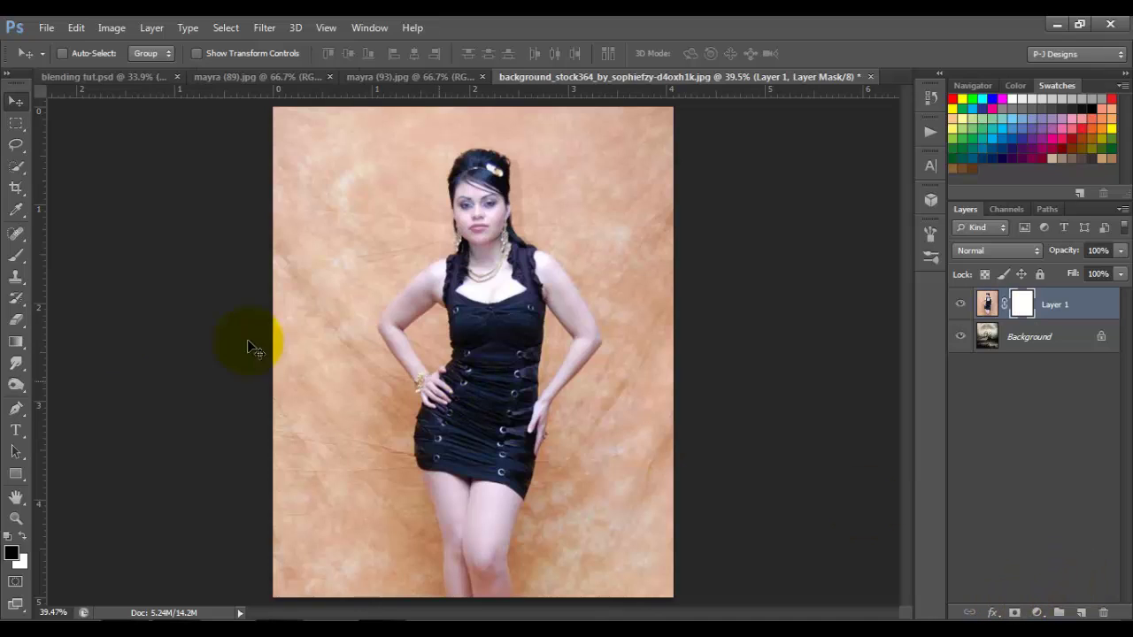
pyautogui.click(16, 341)
pyautogui.moveTo(505, 577); pyautogui.dragTo(498, 308)
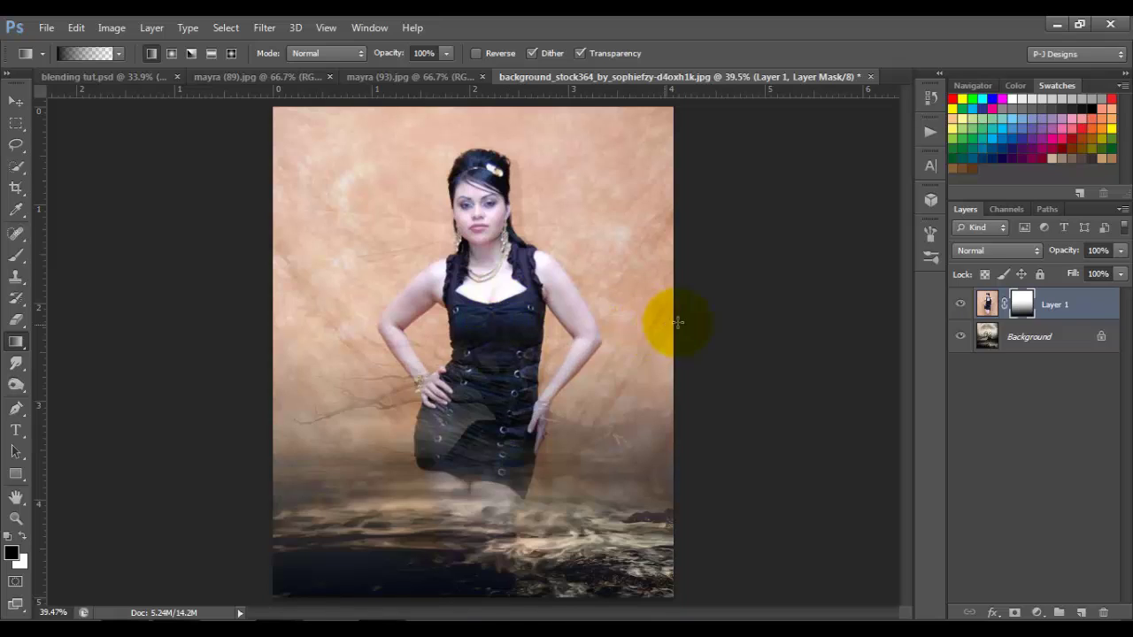
# Draw black-to-transparent gradients on Layer 1's mask from the right edge, both upper corners, lower-left side and left edge inward toward the woman
pyautogui.moveTo(663, 321); pyautogui.dragTo(579, 251)
pyautogui.moveTo(664, 115); pyautogui.dragTo(540, 203)
pyautogui.moveTo(273, 104); pyautogui.dragTo(435, 222)
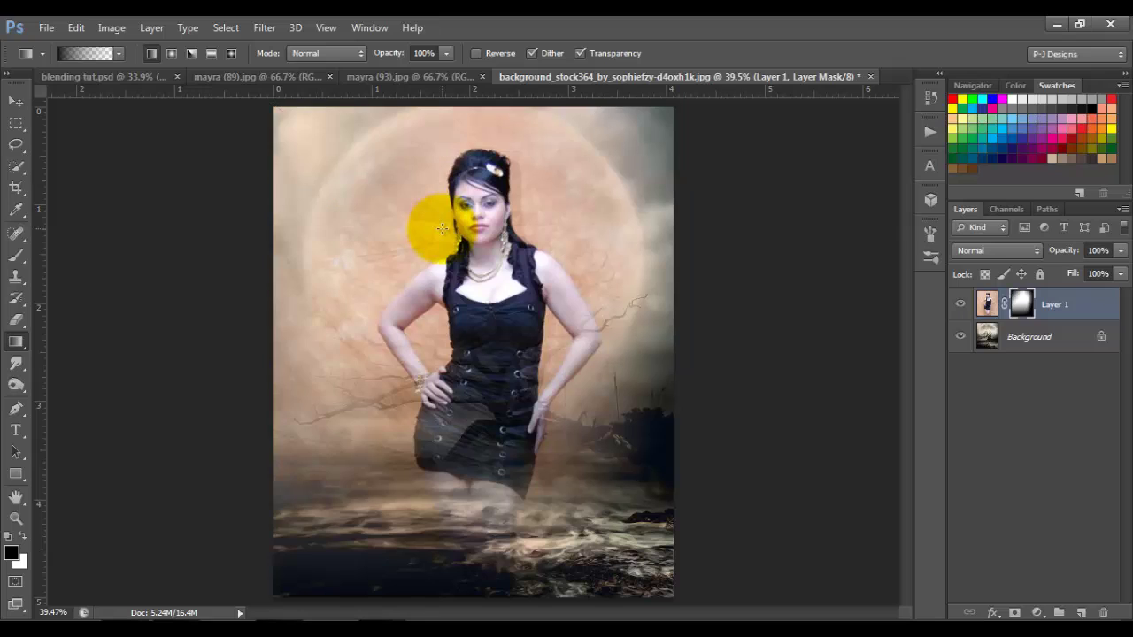
pyautogui.moveTo(248, 475); pyautogui.dragTo(401, 383)
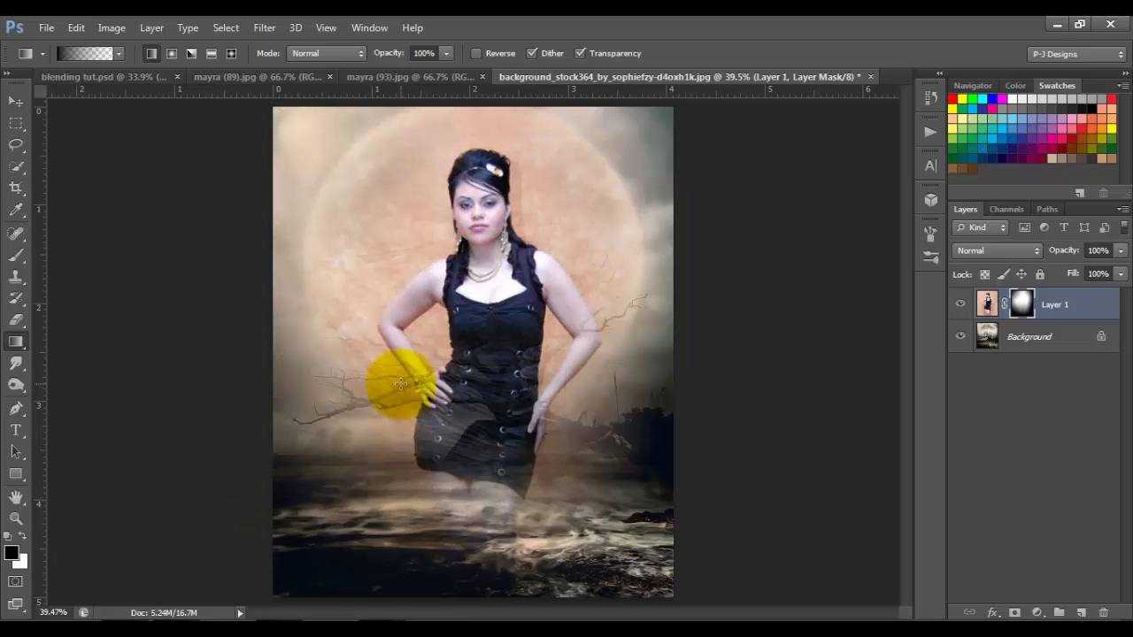
pyautogui.moveTo(227, 208); pyautogui.dragTo(393, 213)
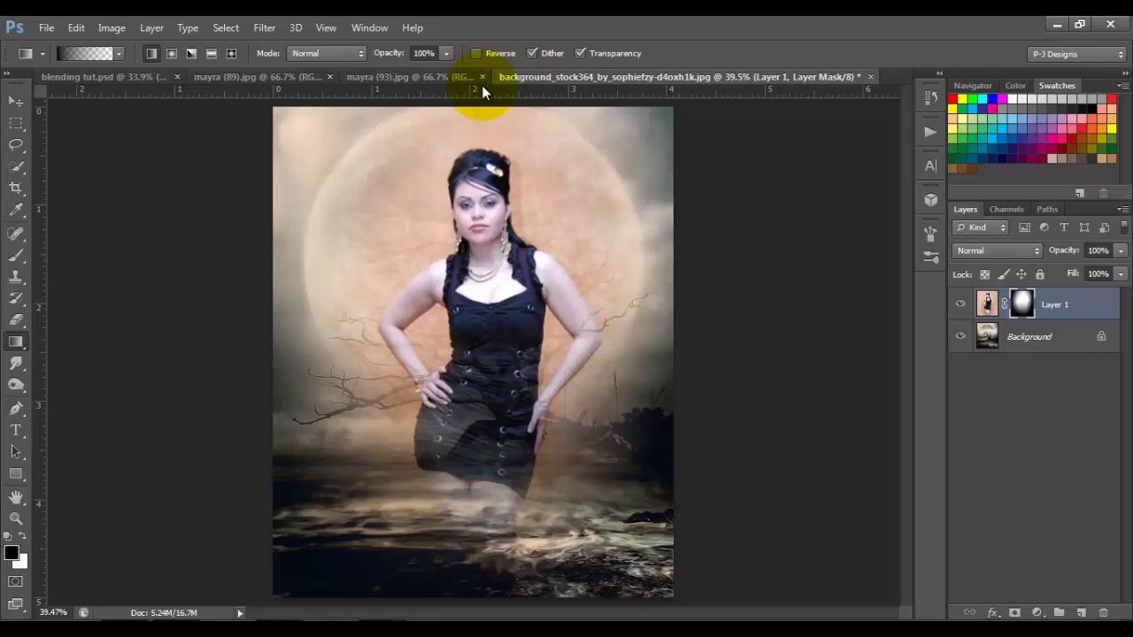
# Fade the top of Layer 1's mask with a vertical black-to-transparent gradient from above the canvas down to the woman's hair
pyautogui.hotkey('ctrl', '-')
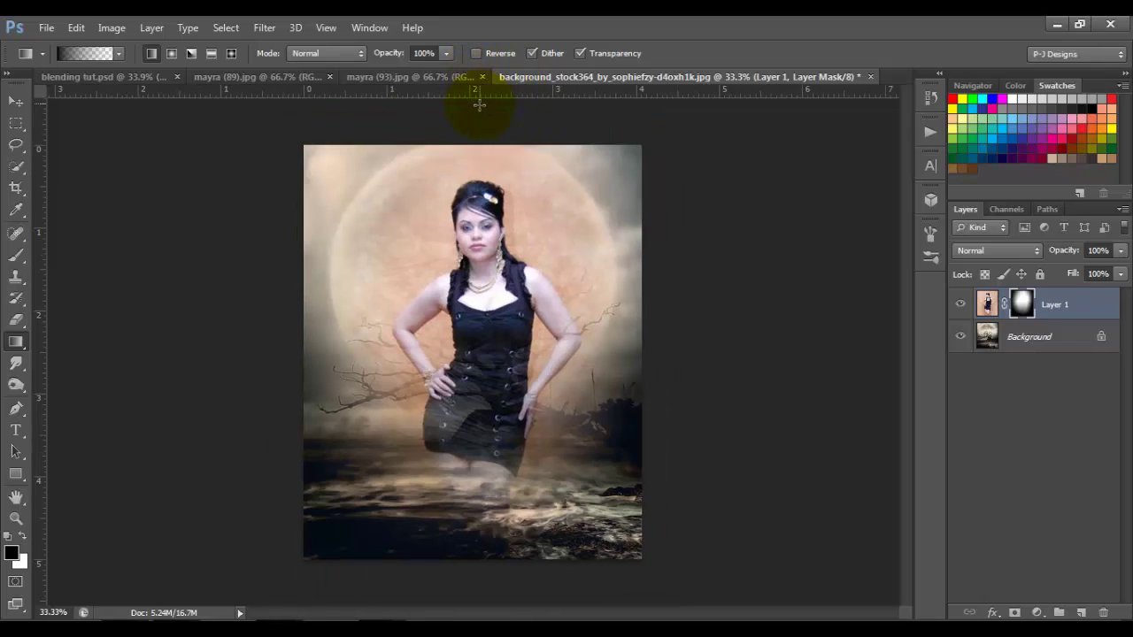
pyautogui.moveTo(479, 105); pyautogui.dragTo(478, 187)
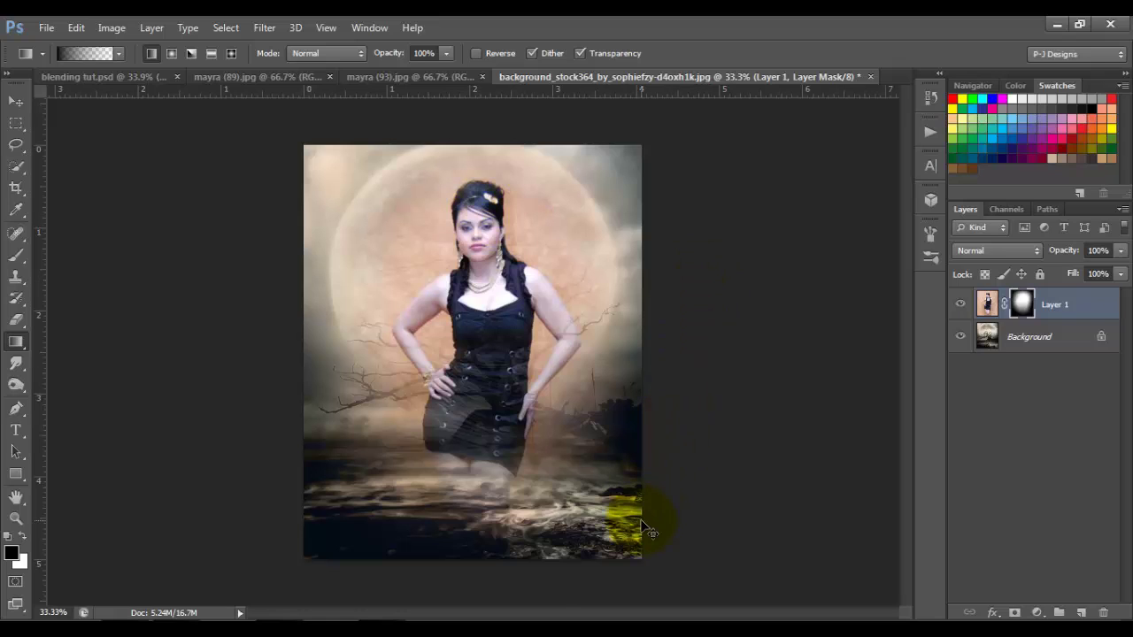
pyautogui.hotkey('ctrl', '0')
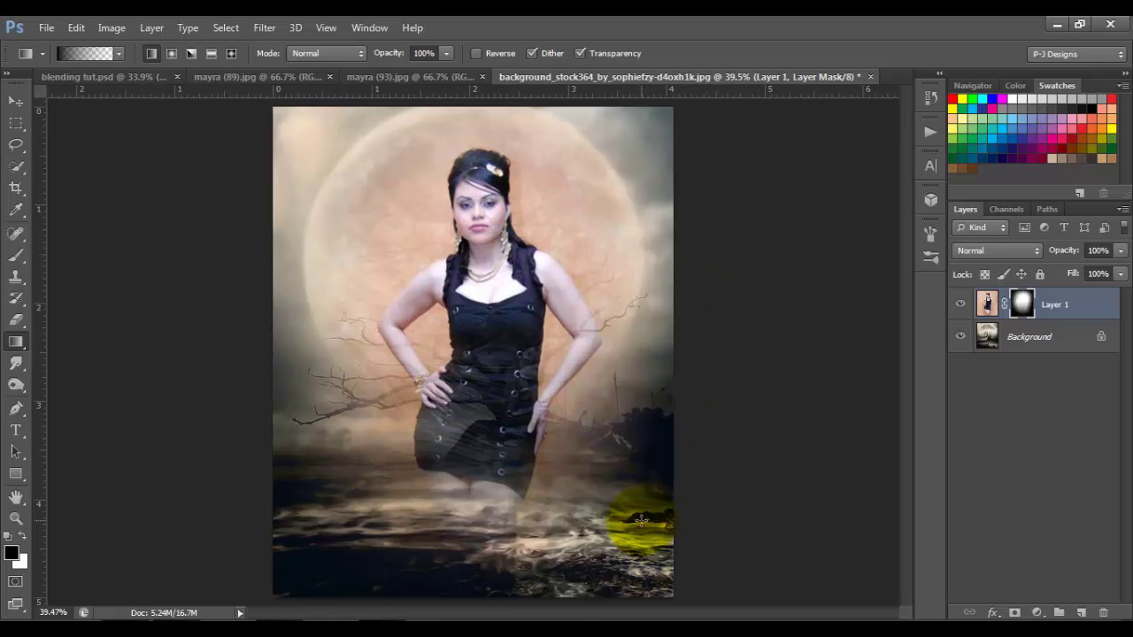